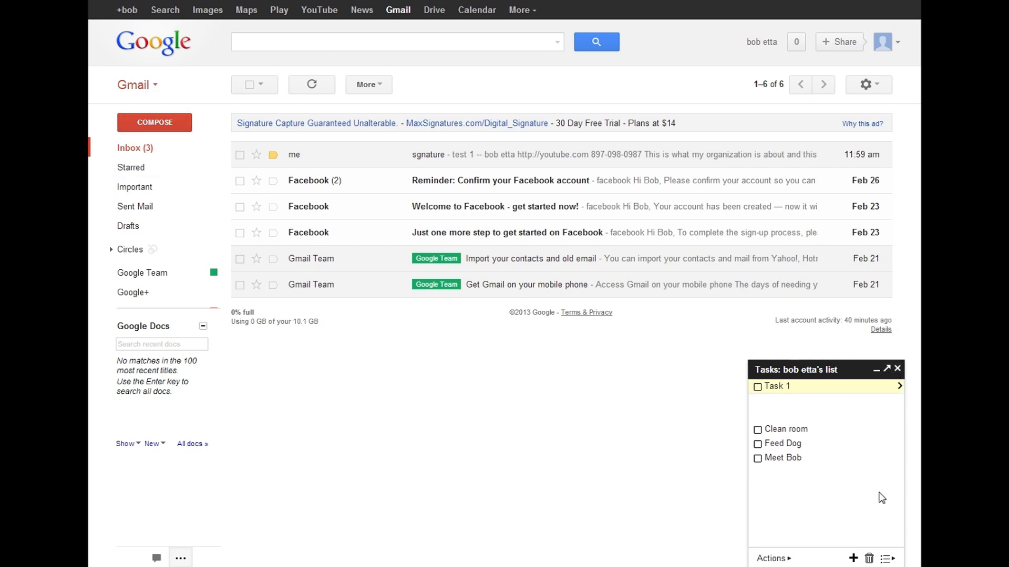
# Add a blank task, delete it again, and bring up the task list's Actions menu.
pyautogui.click(776, 503)
pyautogui.press('BackSpace')
pyautogui.click(772, 559)
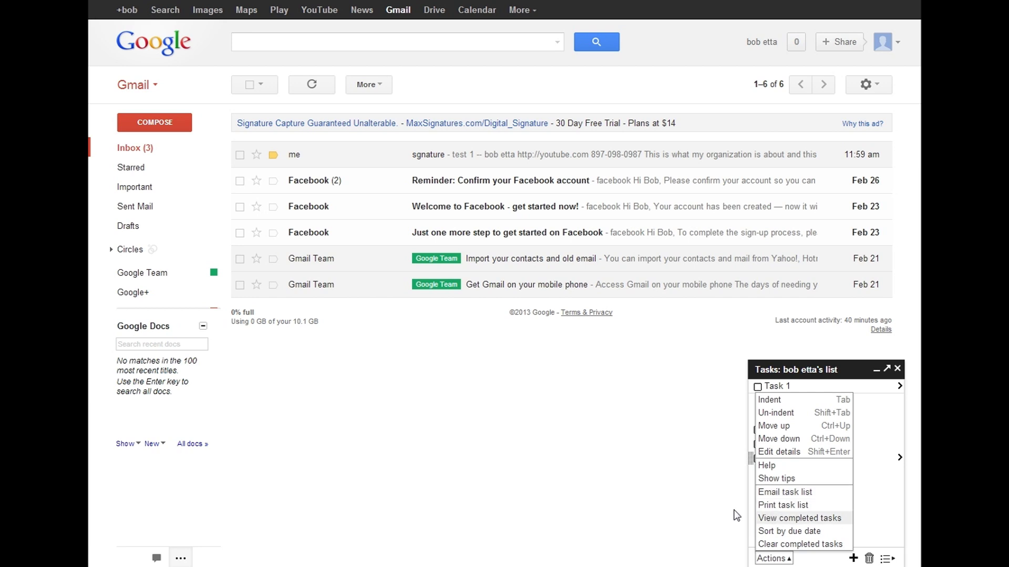
# Close the Tasks window so only the six-conversation inbox remains.
pyautogui.click(898, 370)
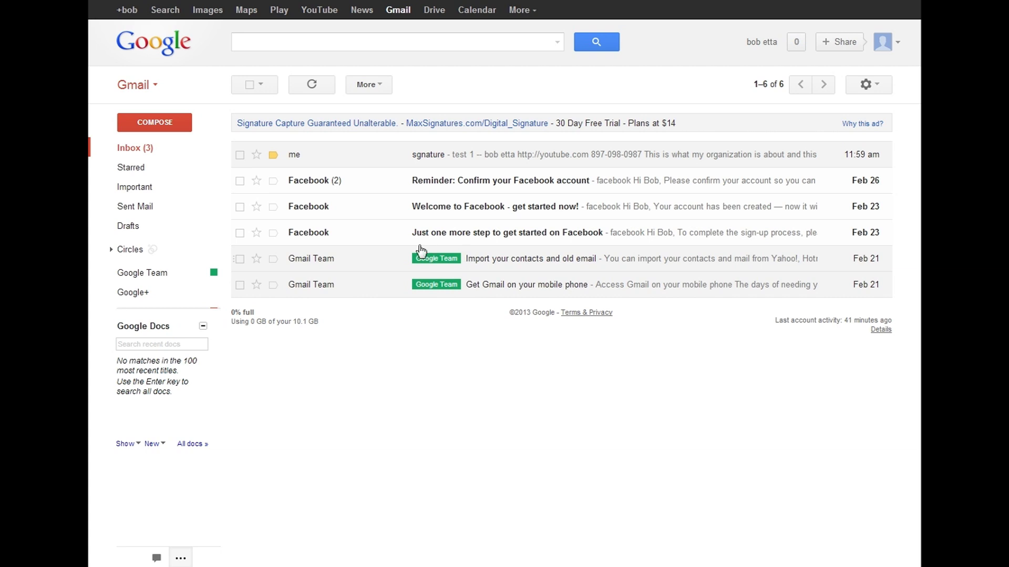
pyautogui.moveTo(152, 234)
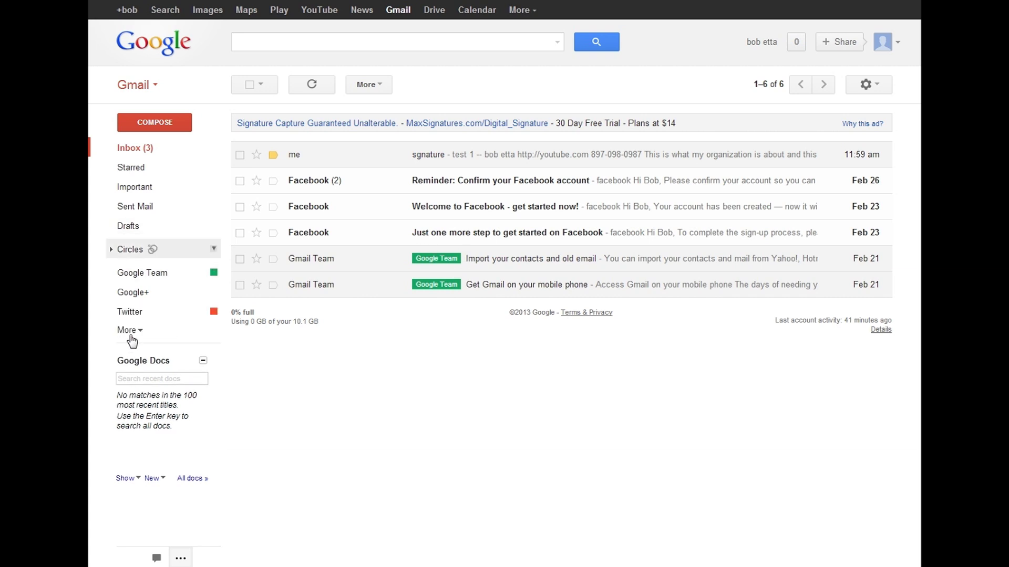
pyautogui.click(134, 314)
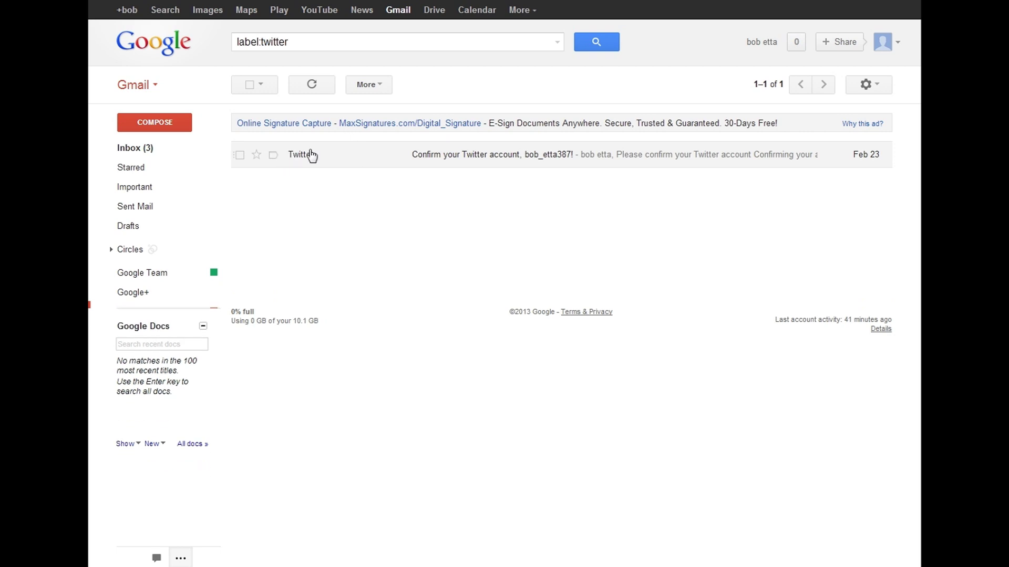
pyautogui.click(311, 155)
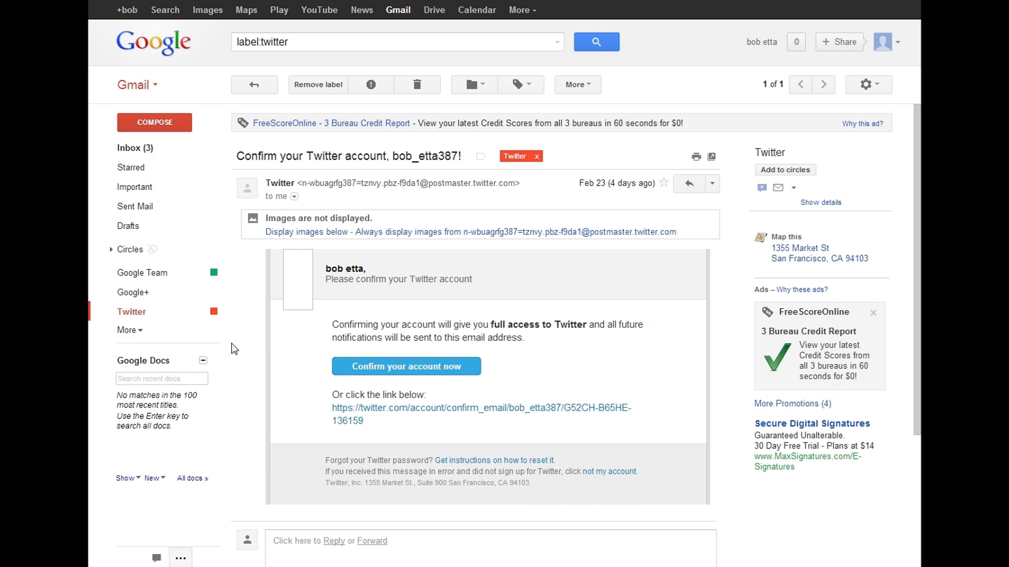
pyautogui.click(132, 148)
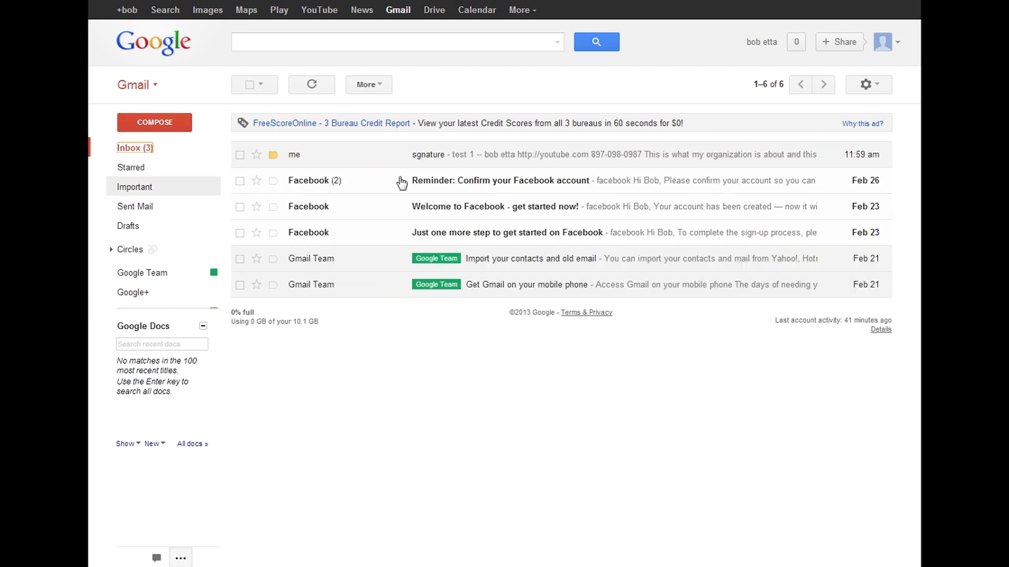
pyautogui.click(322, 180)
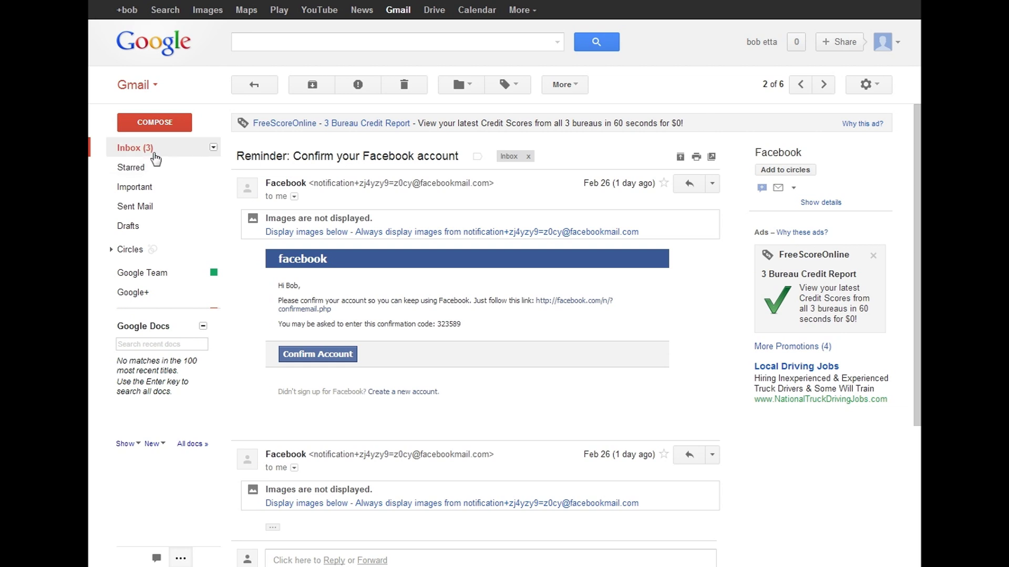
# Give the Google+ label a blue colour.
pyautogui.click(214, 149)
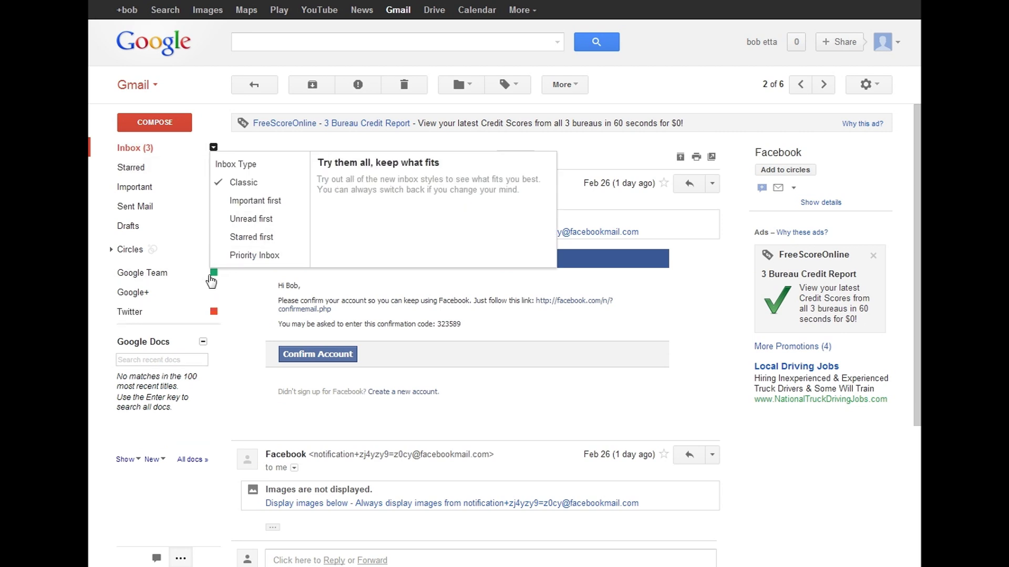
pyautogui.click(213, 296)
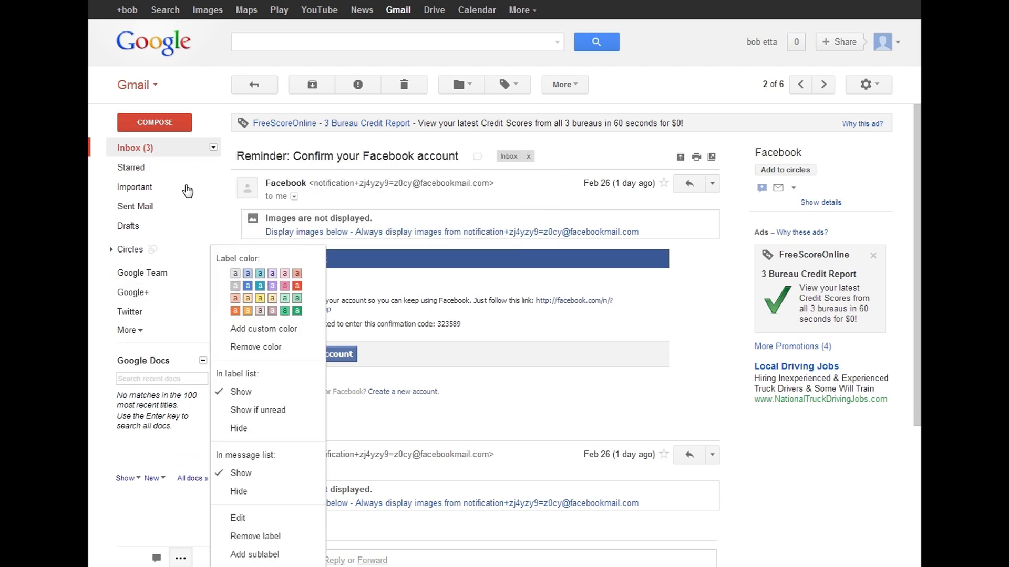
pyautogui.click(249, 290)
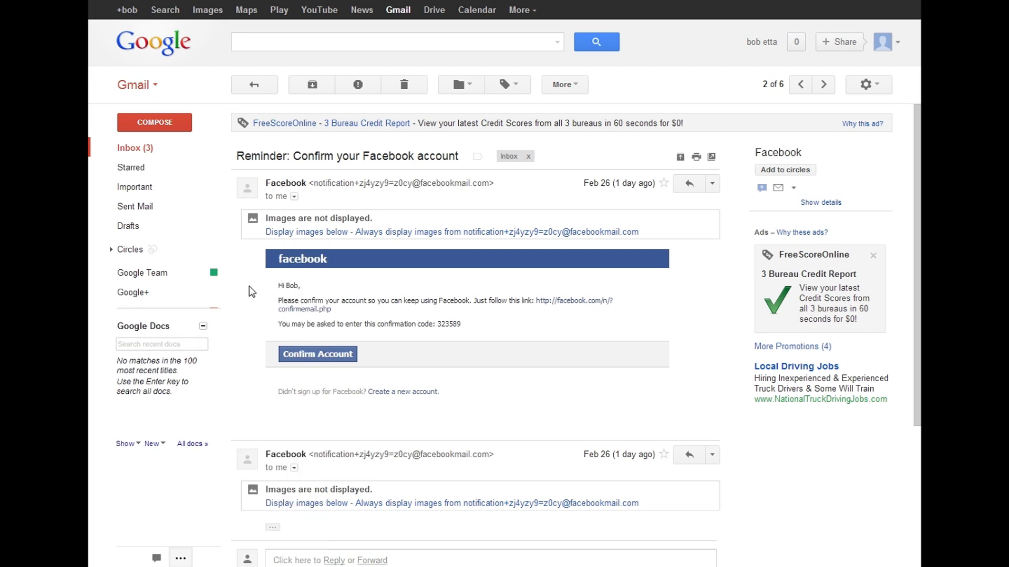
# Show the Google+ label's 'Getting started on Google+' conversation.
pyautogui.scroll(-2, 238, 286)
pyautogui.moveTo(213, 310)
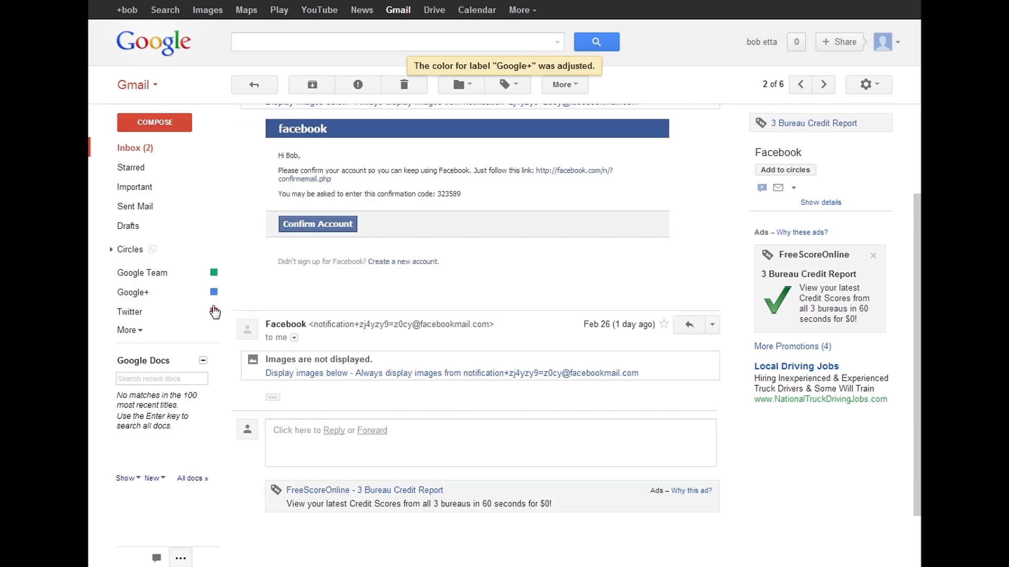
pyautogui.click(137, 295)
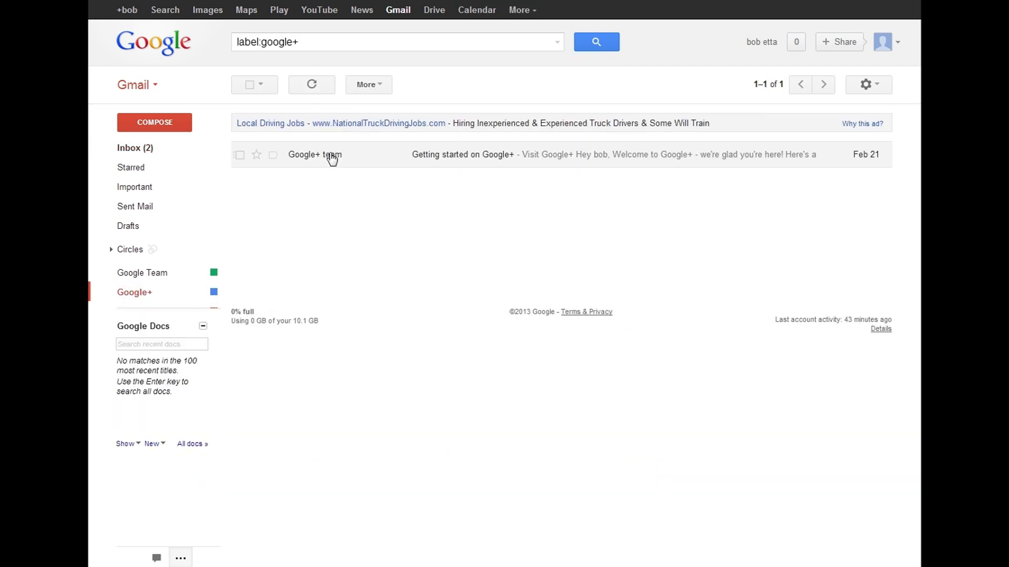
# Open the Google+ welcome email, return to the inbox, and open the Facebook confirmation reminder.
pyautogui.click(433, 150)
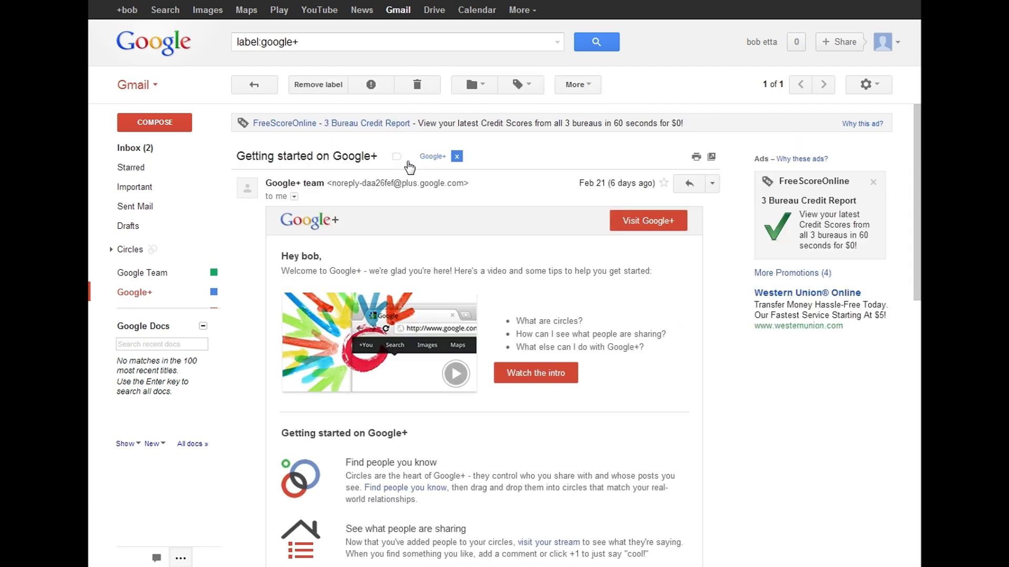
pyautogui.click(128, 147)
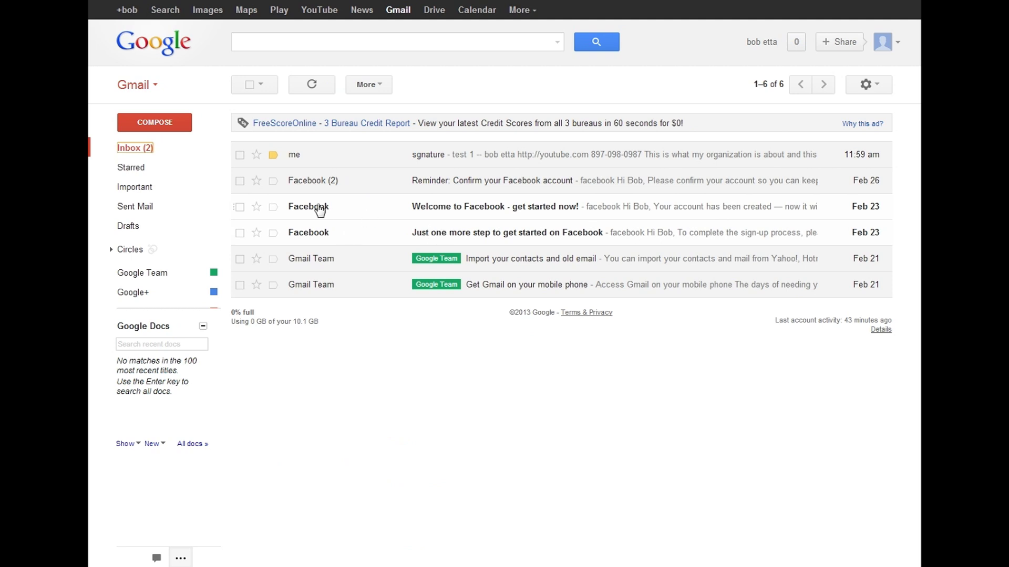
pyautogui.moveTo(319, 210)
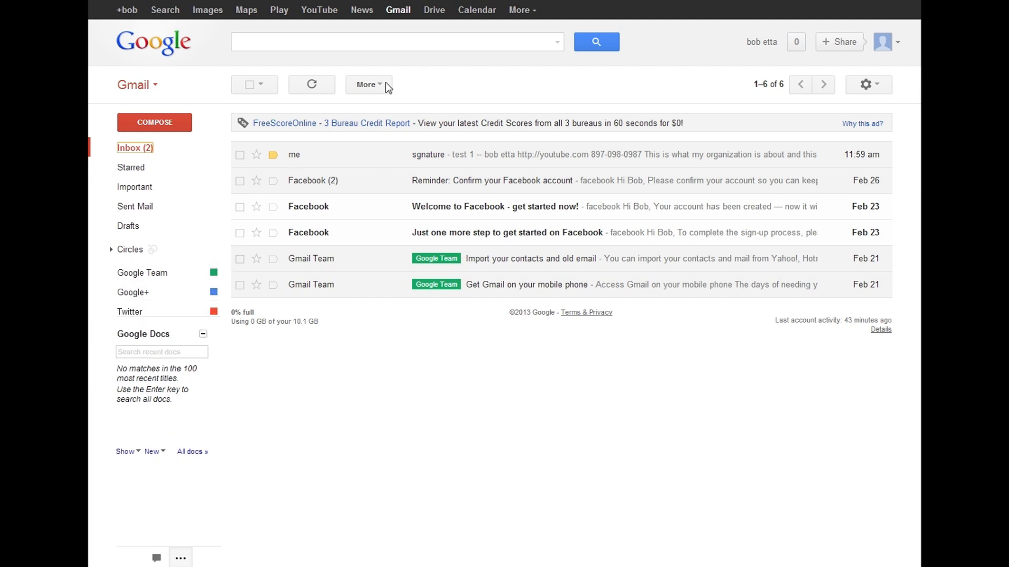
pyautogui.click(326, 195)
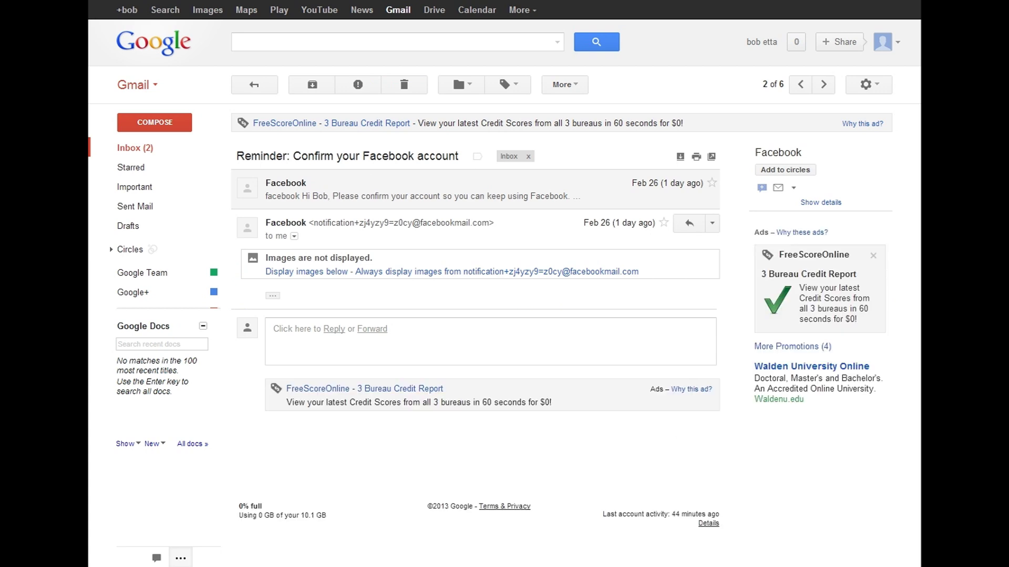
# Return to the inbox and select the 'Welcome to Facebook' message.
pyautogui.click(254, 85)
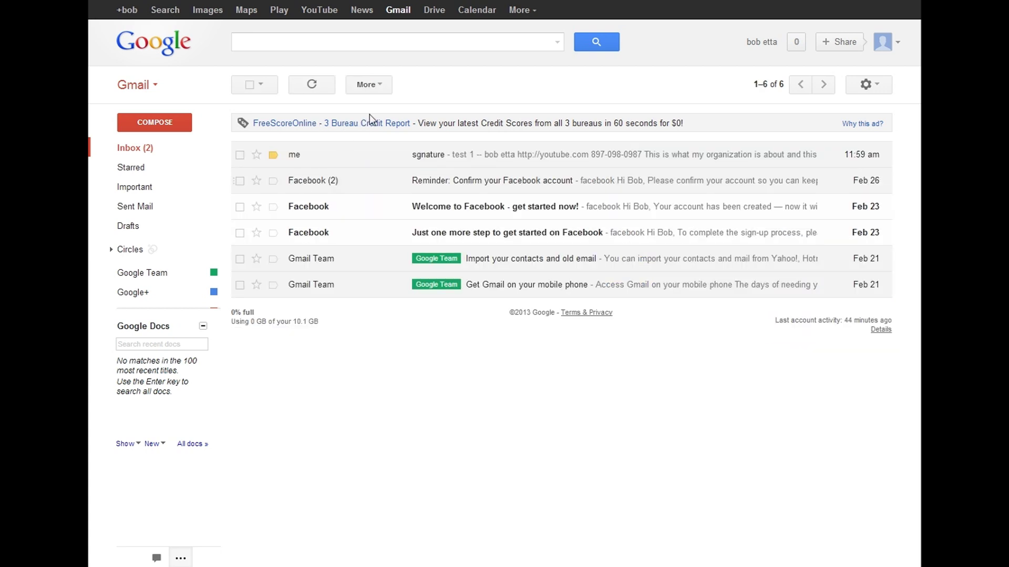
pyautogui.click(376, 85)
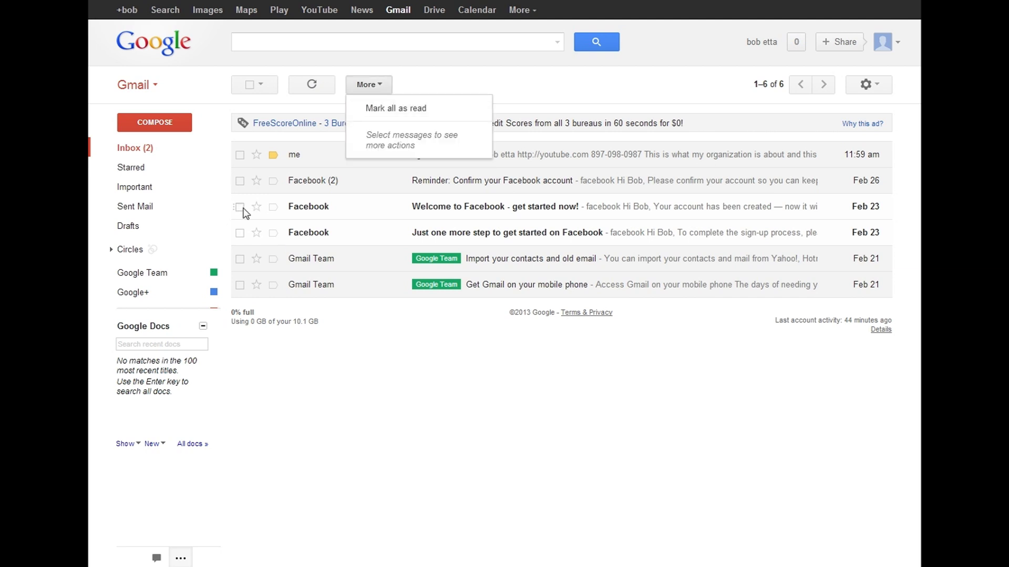
pyautogui.click(245, 207)
pyautogui.click(245, 208)
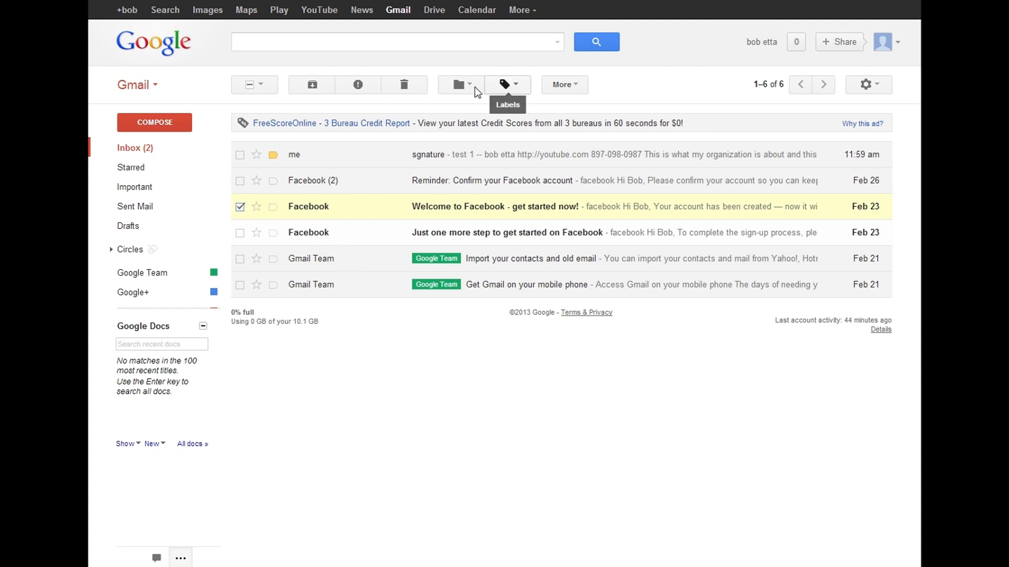
# Search for mail from the Facebook sender and turn that search into a new filter.
pyautogui.click(578, 83)
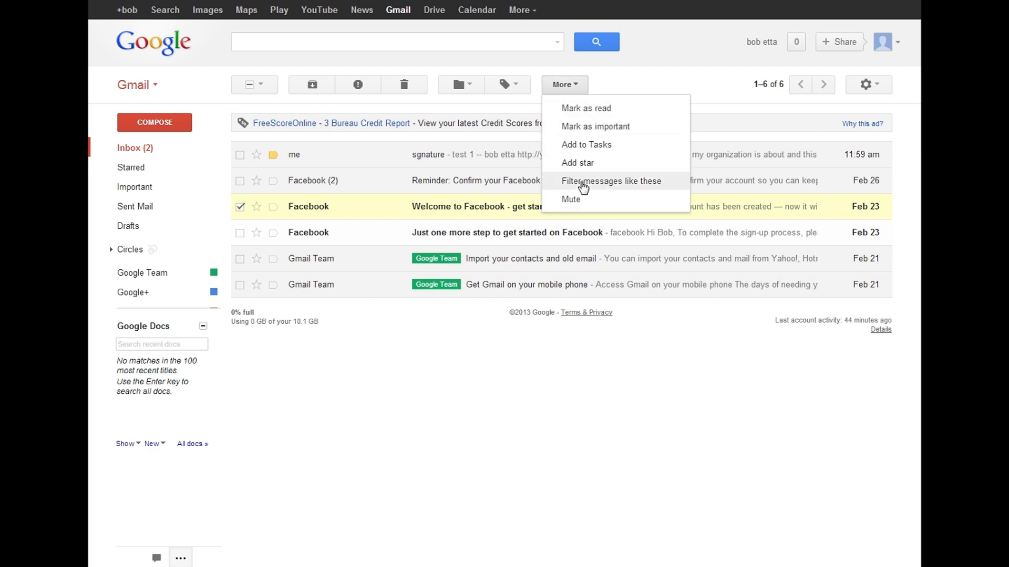
pyautogui.click(583, 182)
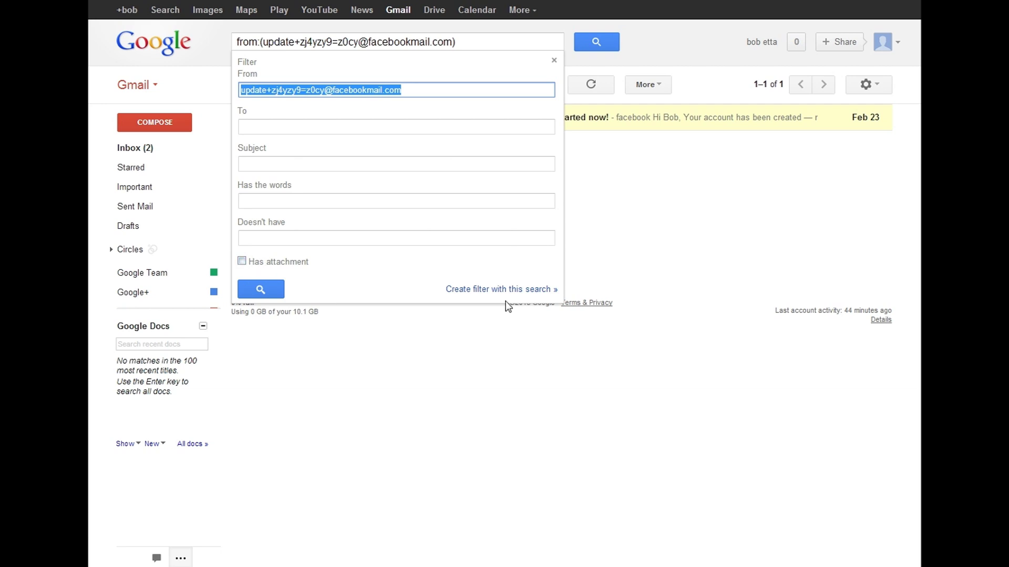
pyautogui.moveTo(207, 218)
pyautogui.moveTo(208, 282)
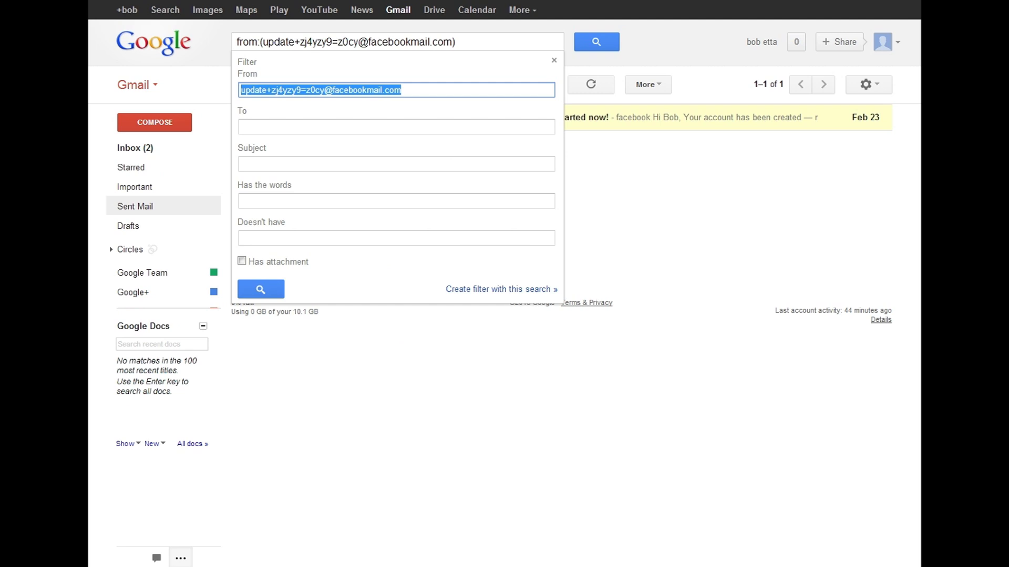
pyautogui.click(482, 289)
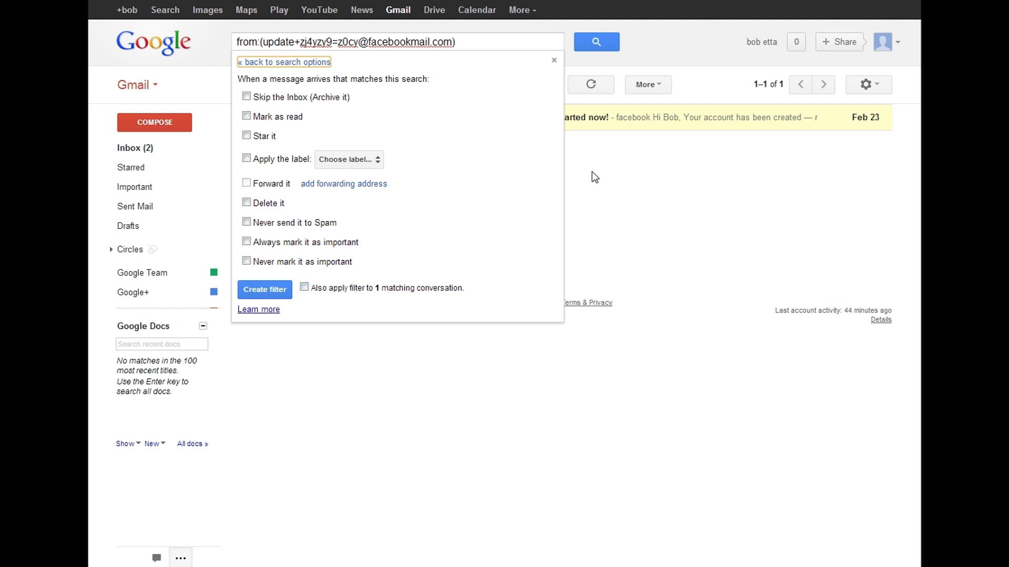
# Set the Facebook filter to 'Skip the Inbox (Archive it)'.
pyautogui.click(247, 98)
pyautogui.click(373, 160)
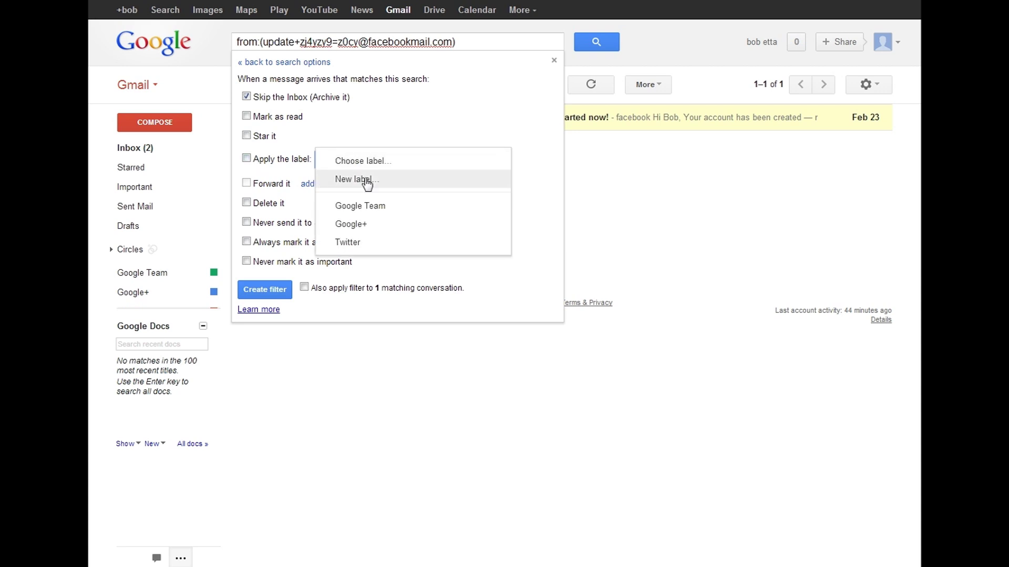
# Have the filter apply a new 'Facebook' label, also applying it to the 1 matching conversation.
pyautogui.click(362, 182)
pyautogui.write('F')
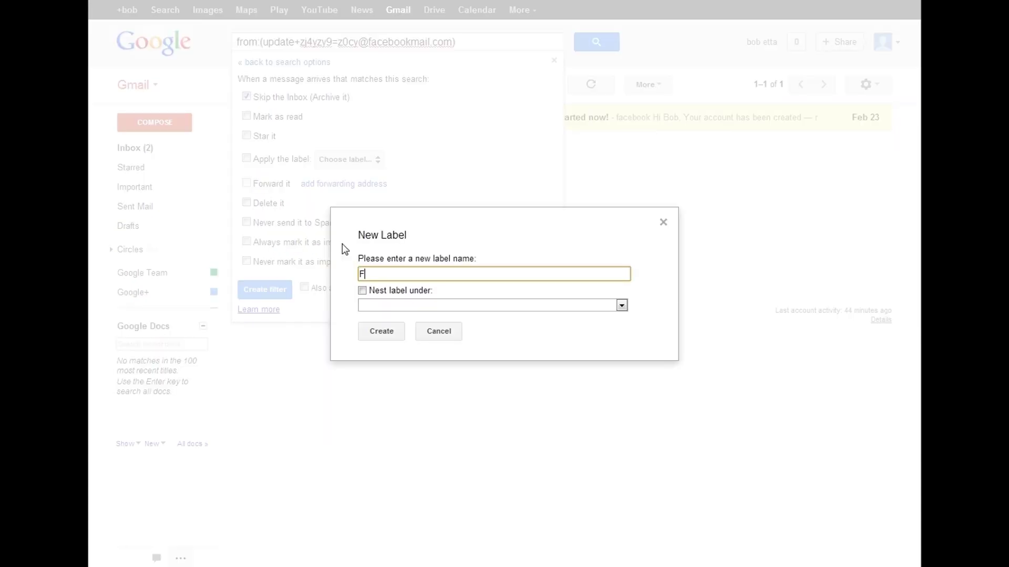
pyautogui.write('acebook')
pyautogui.click(381, 332)
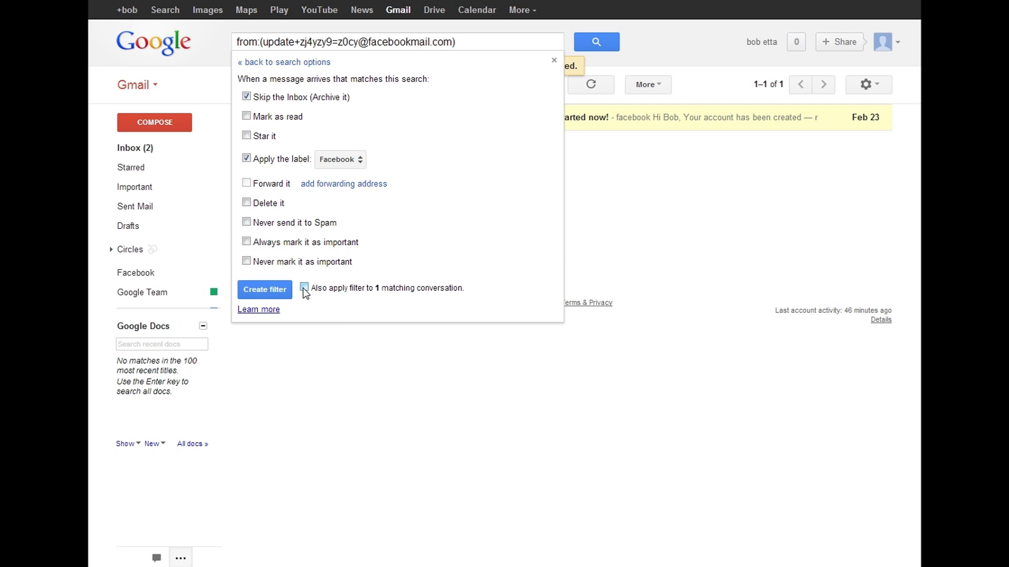
pyautogui.click(305, 288)
pyautogui.click(287, 289)
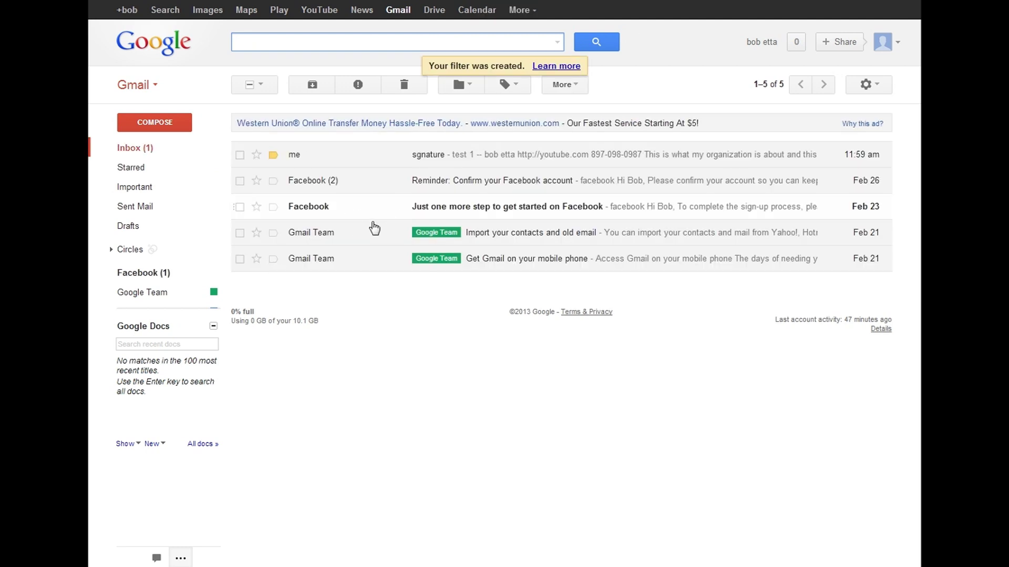
# Open the Facebook label, read 'Welcome to Facebook - get started now!', and return to the list.
pyautogui.click(153, 274)
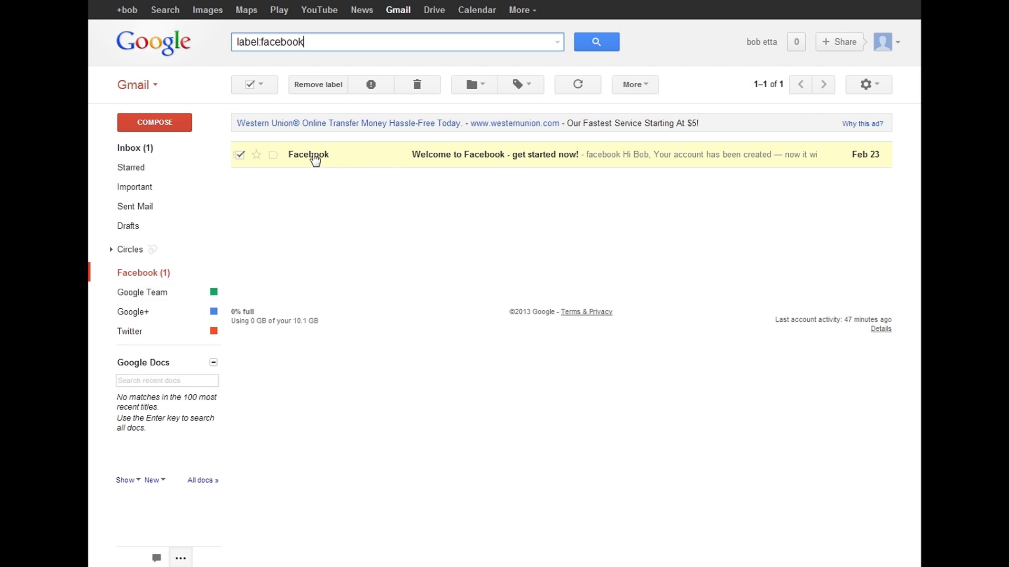
pyautogui.click(314, 156)
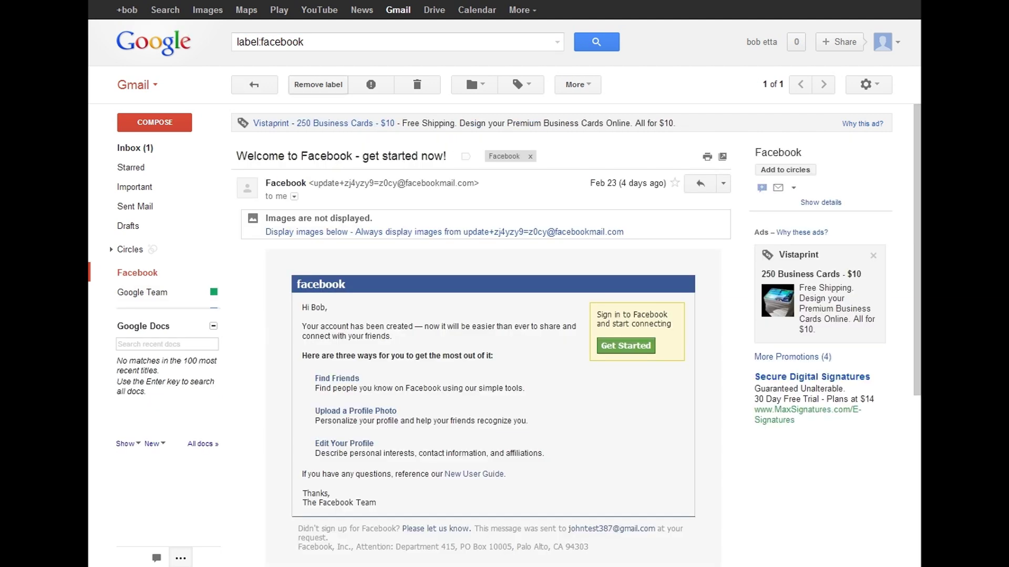
pyautogui.press('u')
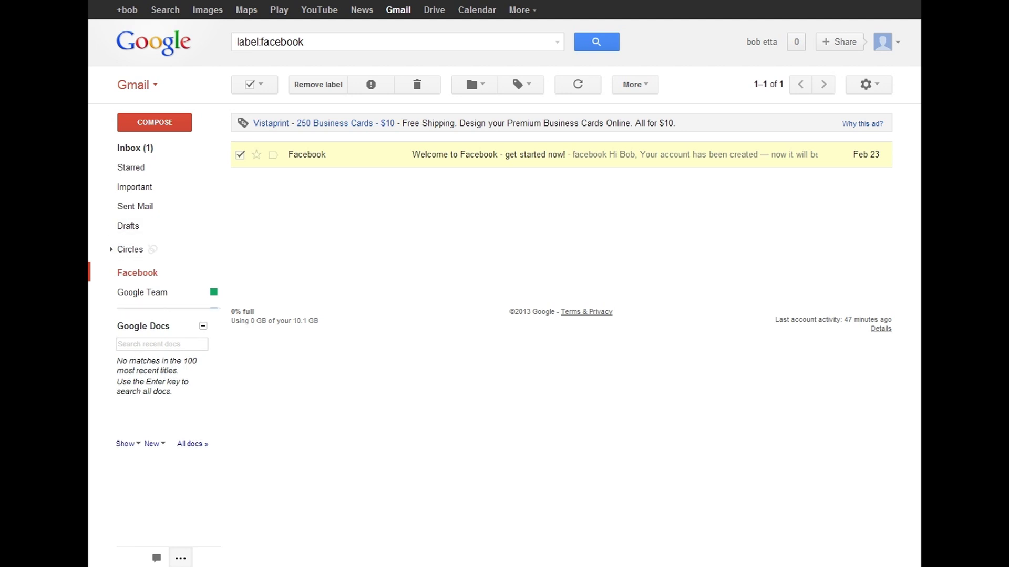
# Pick the teal swatch as the Facebook label's colour from its sidebar options.
pyautogui.moveTo(218, 270)
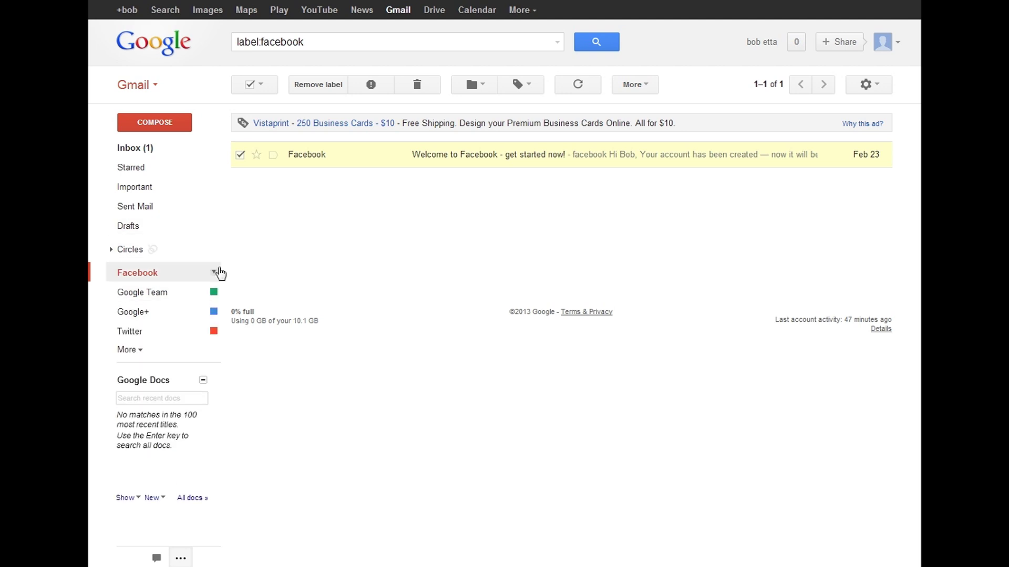
pyautogui.click(213, 273)
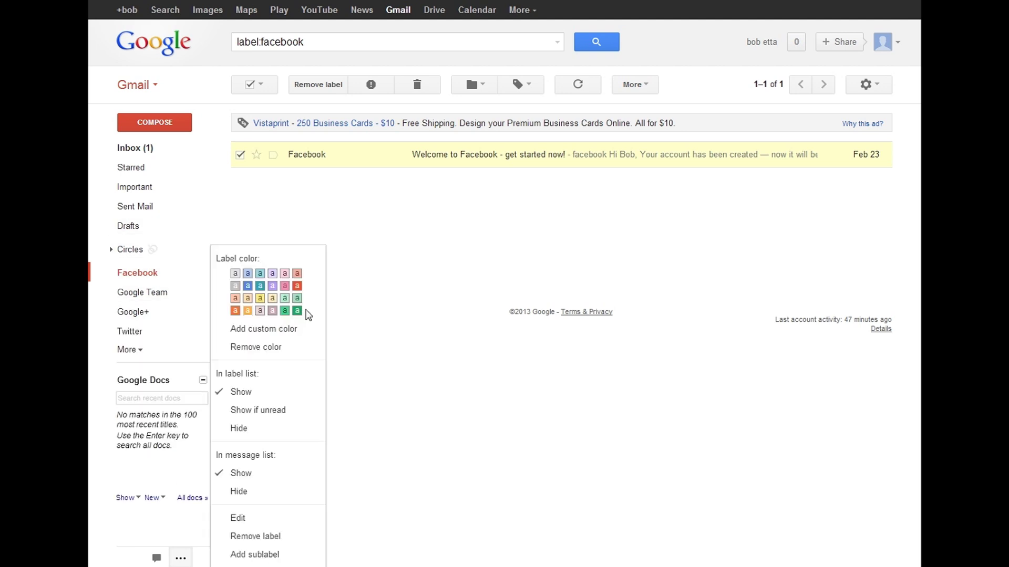
pyautogui.click(257, 286)
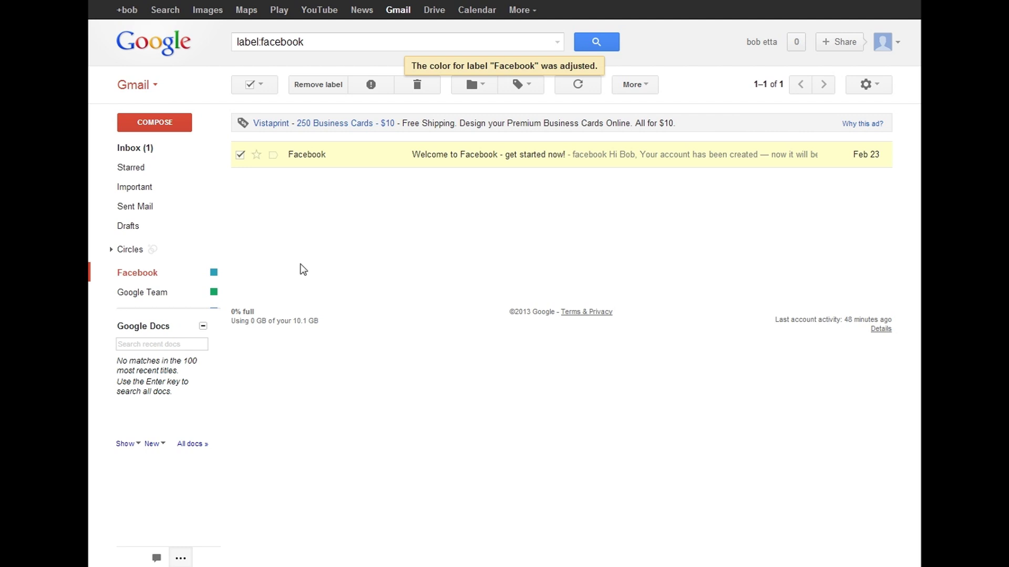
pyautogui.moveTo(156, 182)
# Open Gmail's General settings and scroll to the Signature section to review it.
pyautogui.click(880, 86)
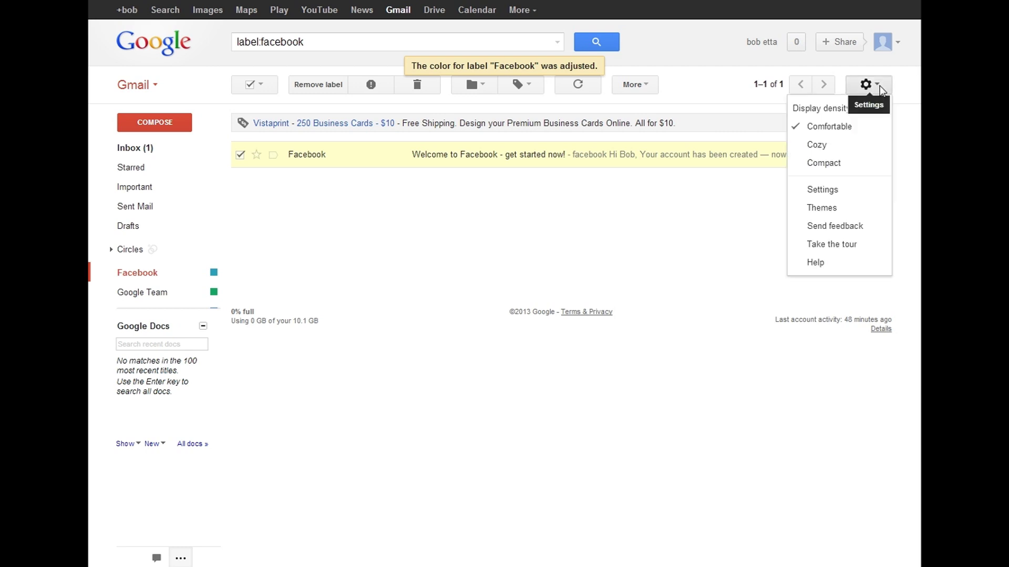
pyautogui.click(816, 192)
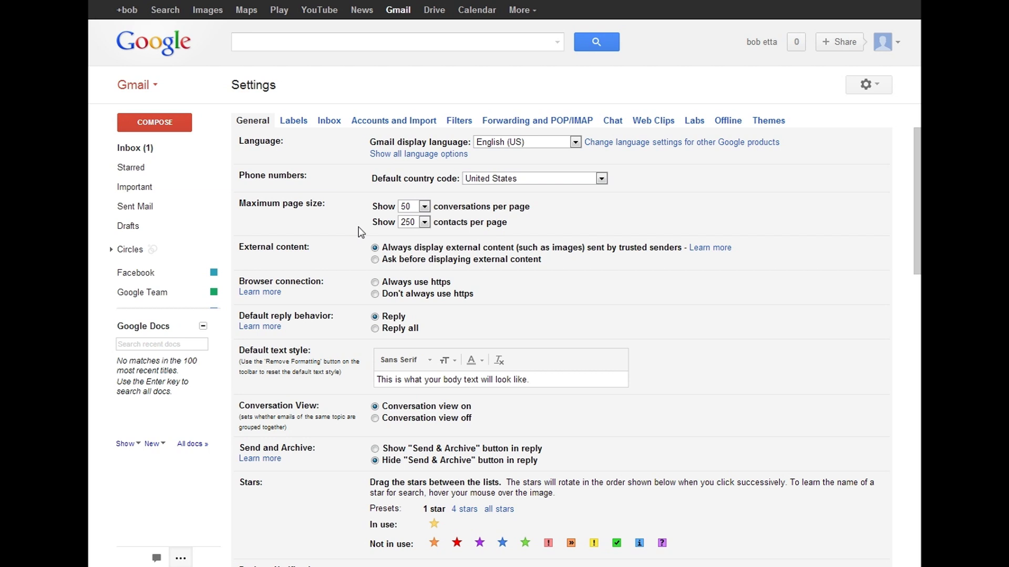
pyautogui.scroll(-5, 410, 266)
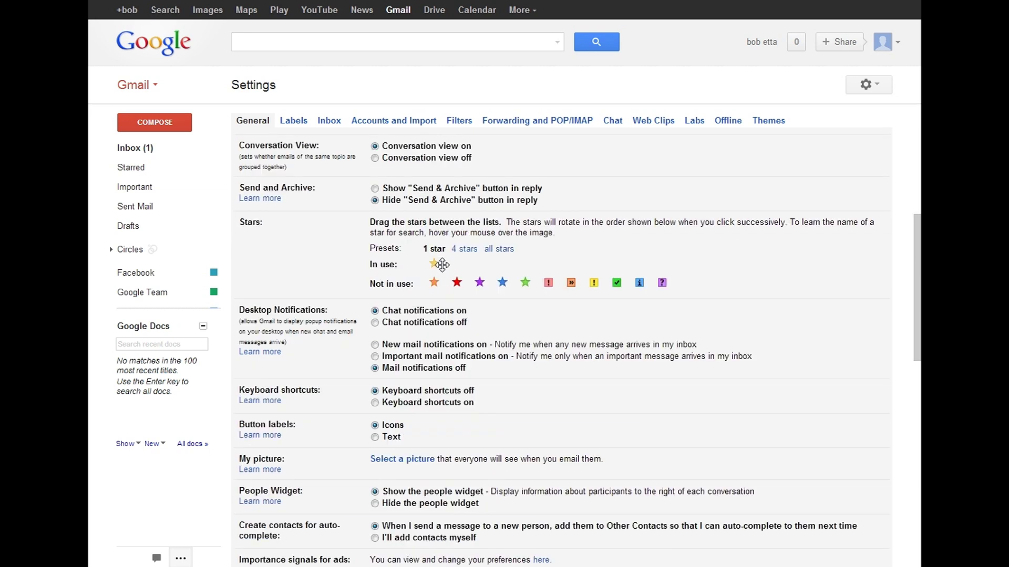
pyautogui.scroll(-5, 442, 265)
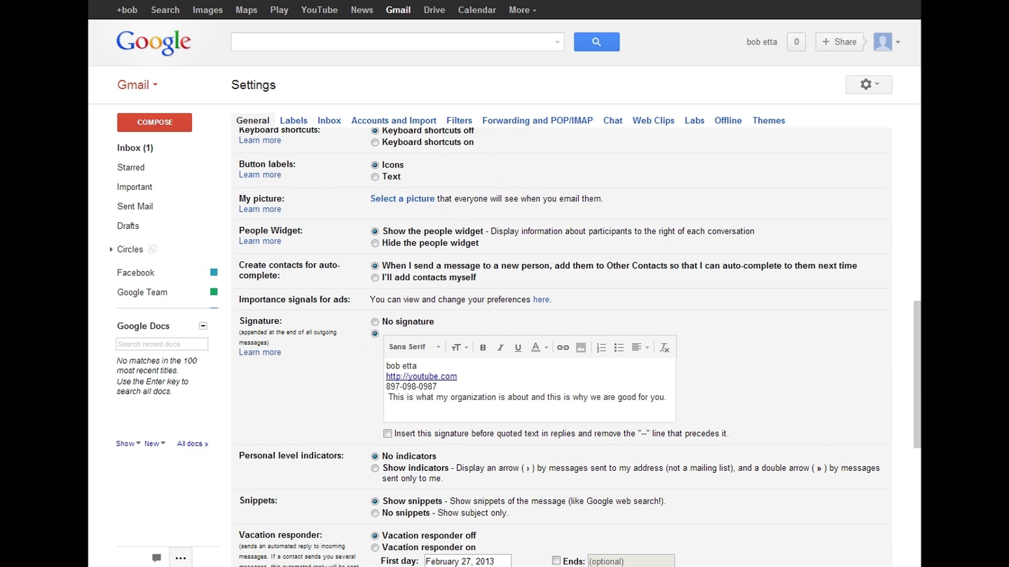
pyautogui.scroll(-3, 720, 241)
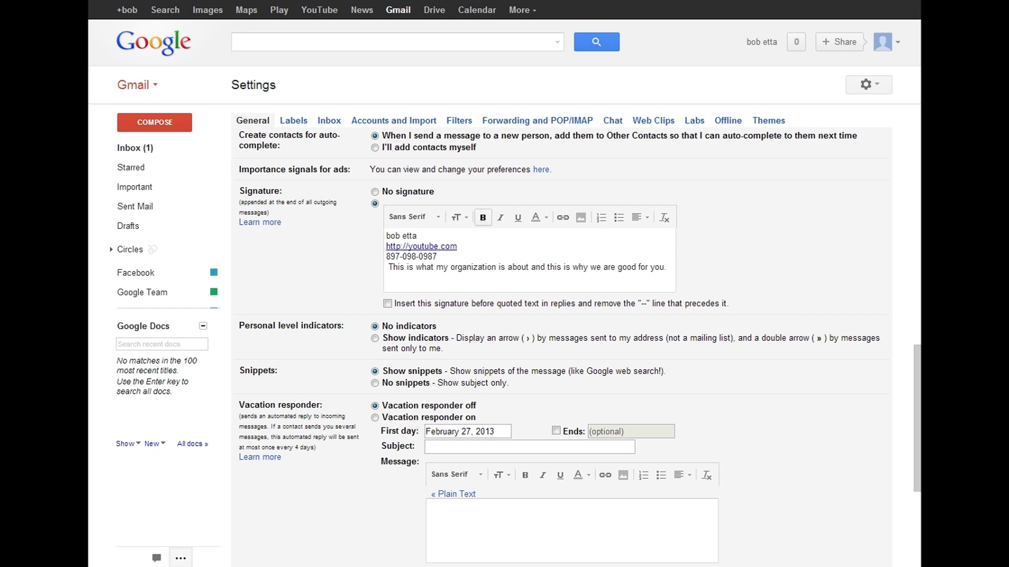
pyautogui.scroll(-4, 526, 342)
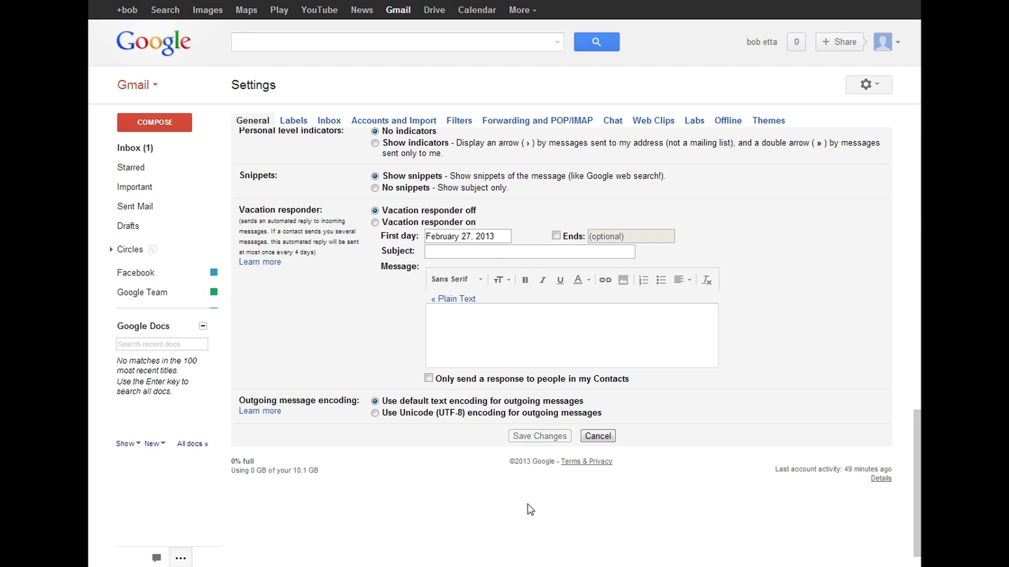
pyautogui.scroll(8, 529, 509)
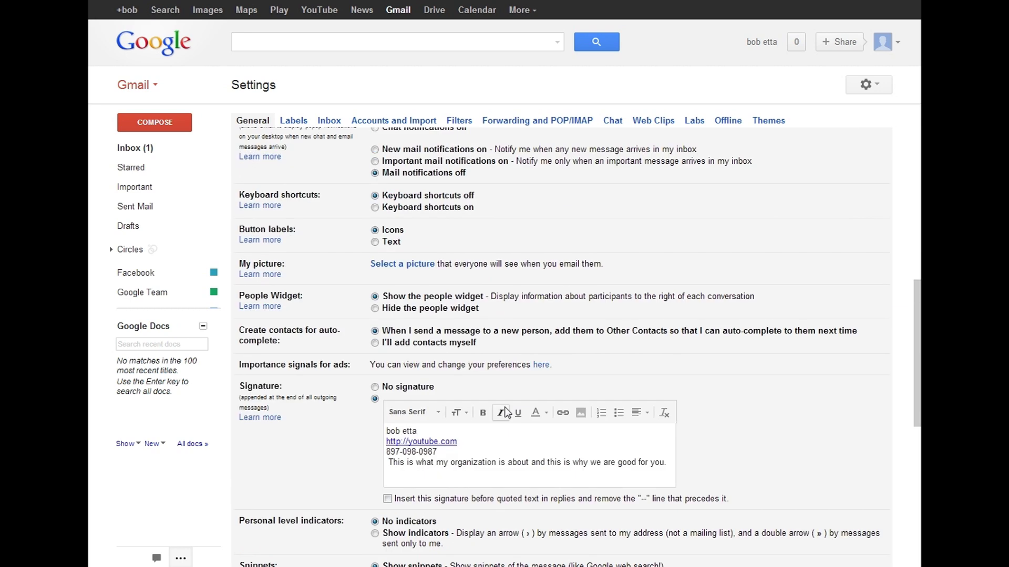
pyautogui.scroll(4, 506, 412)
pyautogui.scroll(1, 499, 406)
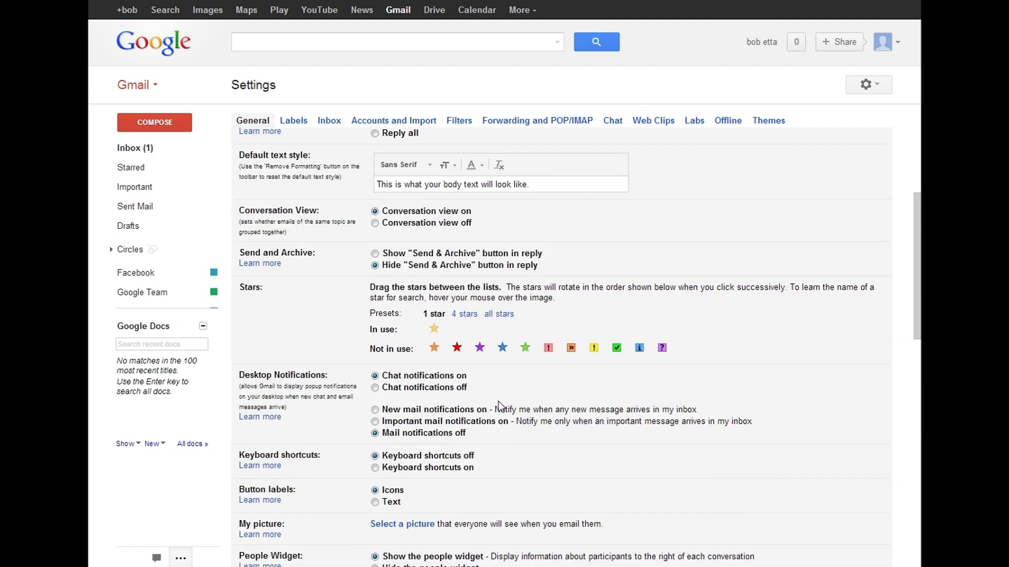
# Open a new message to confirm the saved signature appears in its body, then close the draft.
pyautogui.scroll(4, 499, 406)
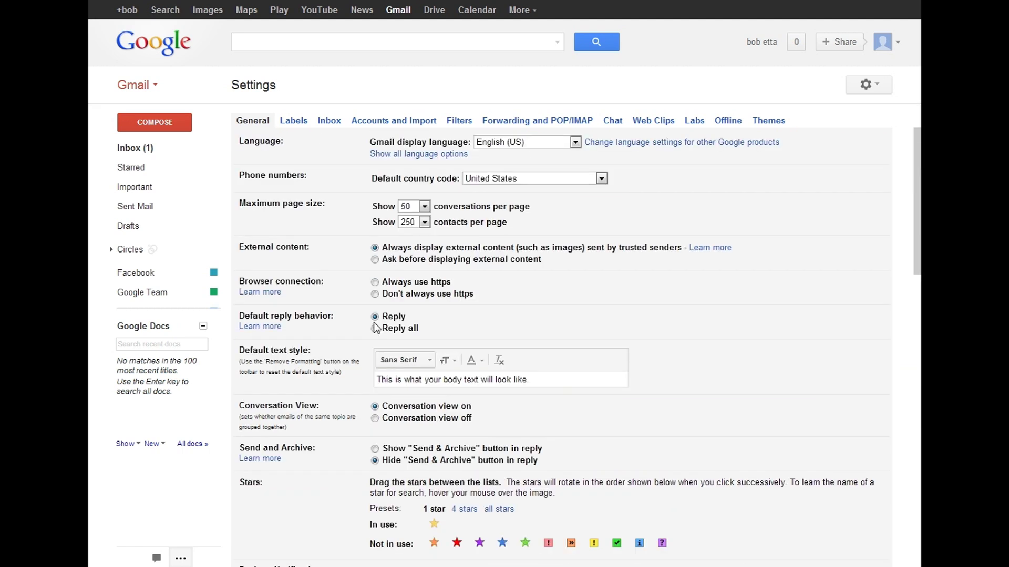
pyautogui.click(157, 124)
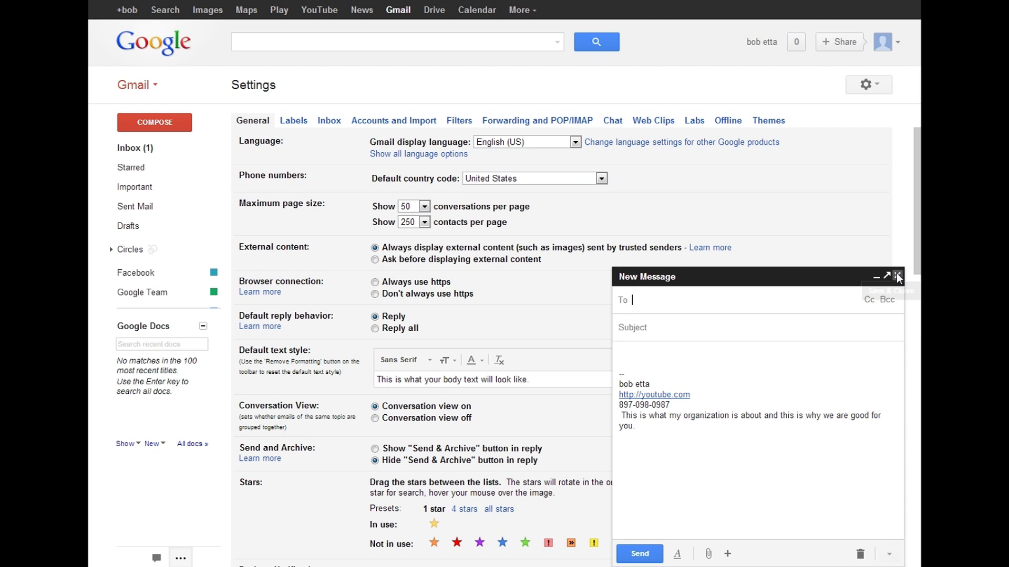
pyautogui.click(897, 275)
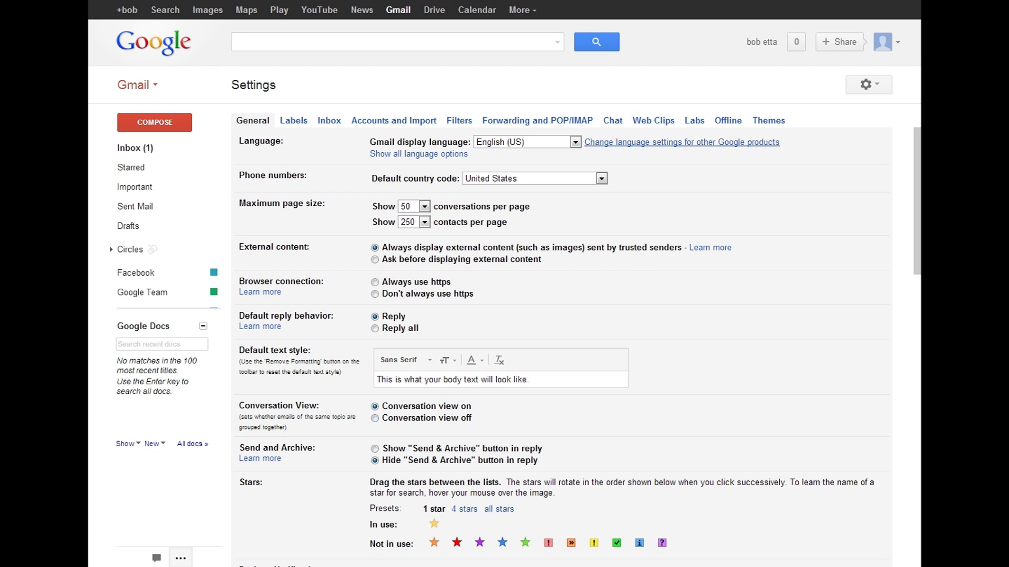
# Browse the Labs settings list to find the Google Docs gadget.
pyautogui.click(694, 120)
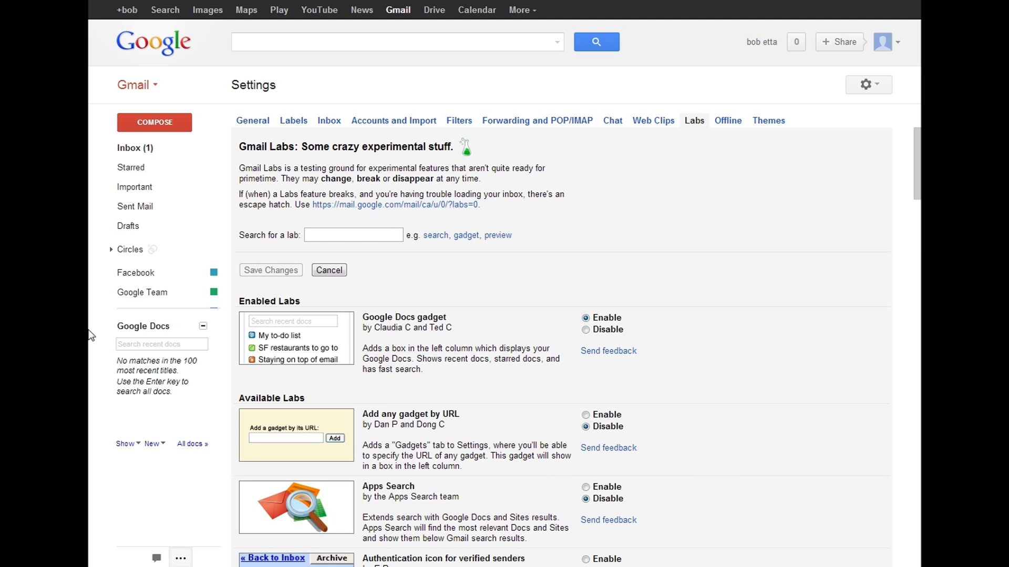
pyautogui.scroll(-8, 483, 364)
pyautogui.scroll(-15, 483, 369)
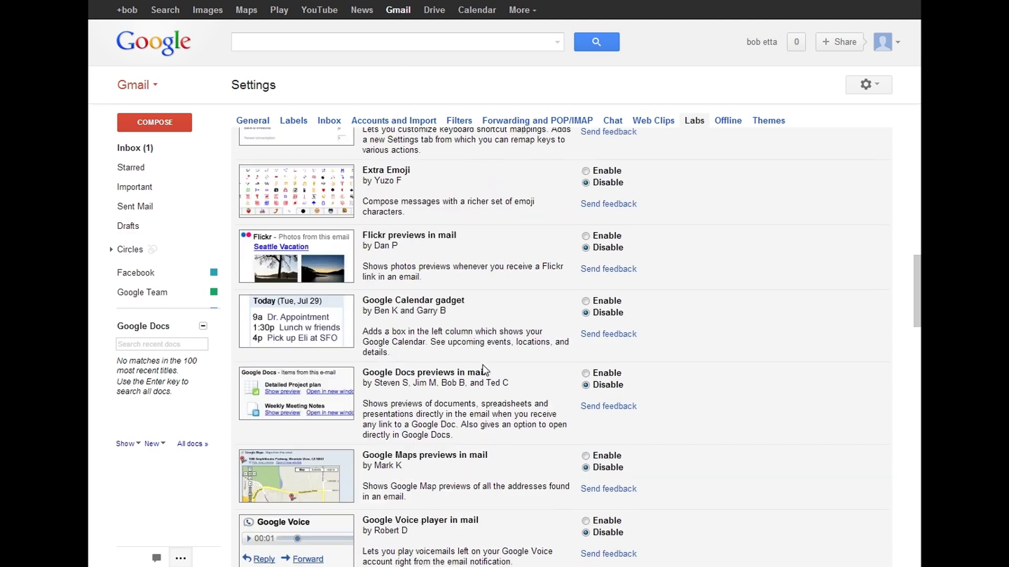
pyautogui.scroll(-8, 482, 365)
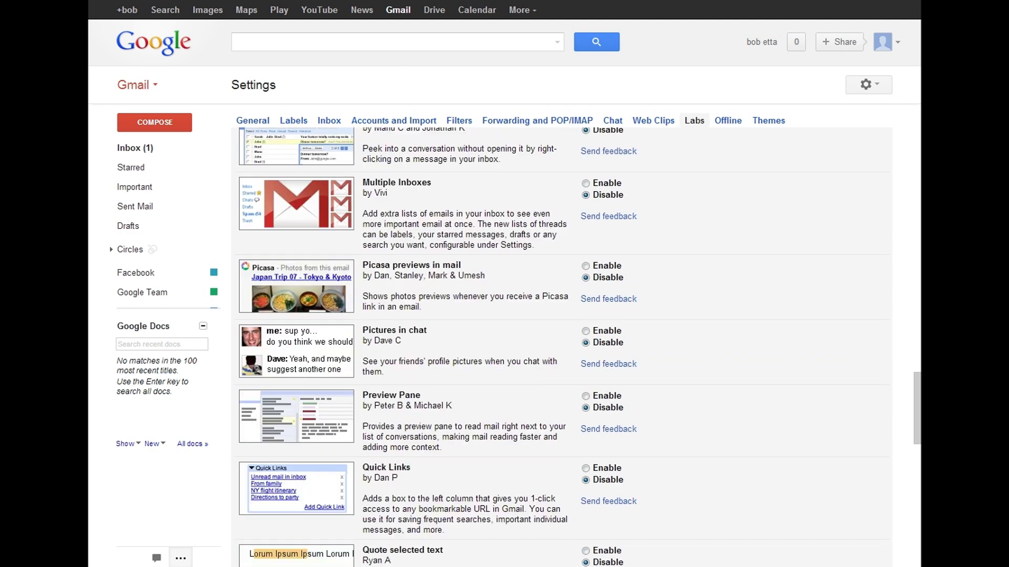
pyautogui.scroll(5, 481, 332)
pyautogui.scroll(15, 481, 332)
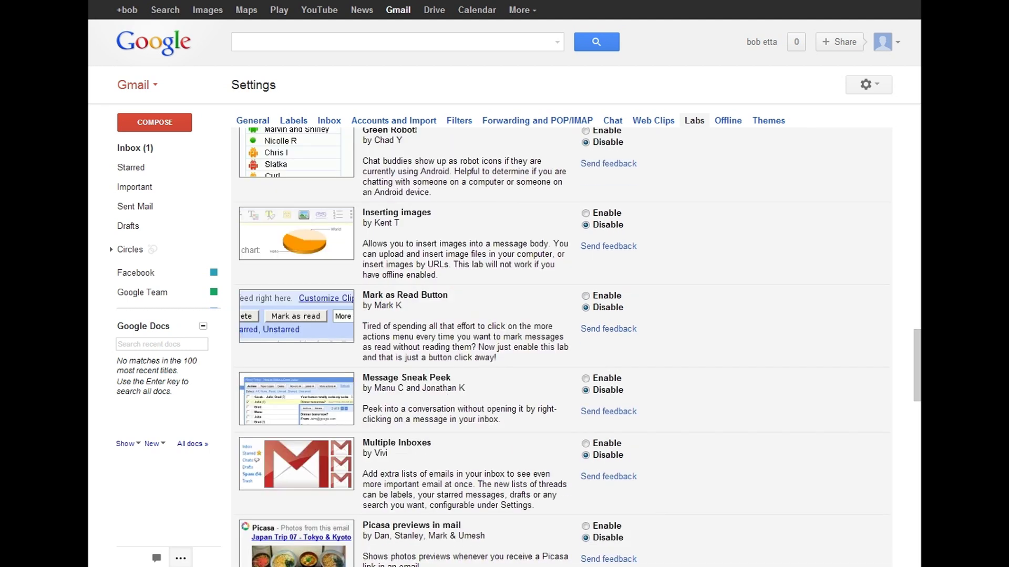
pyautogui.scroll(2, 422, 227)
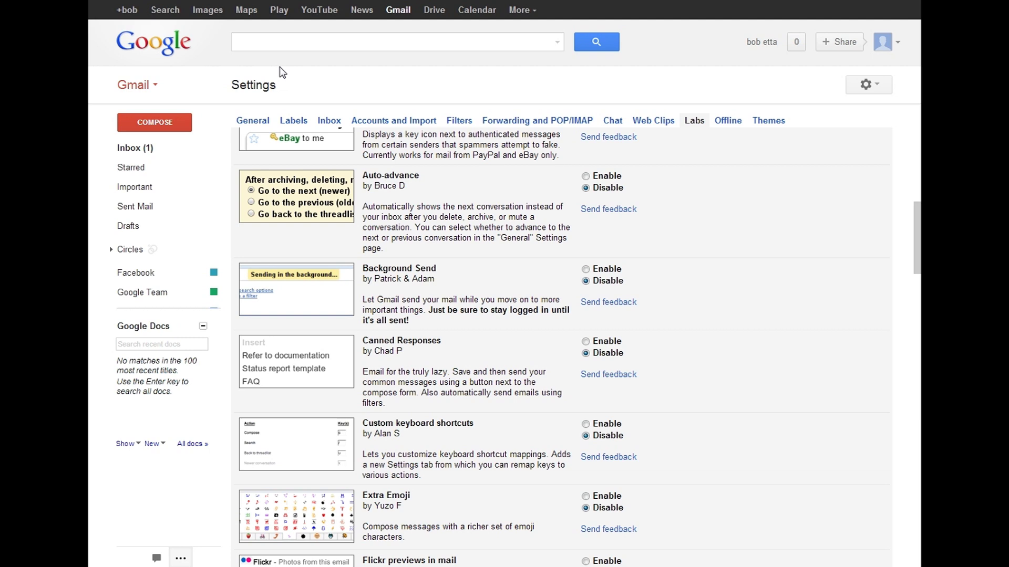
pyautogui.scroll(7, 664, 175)
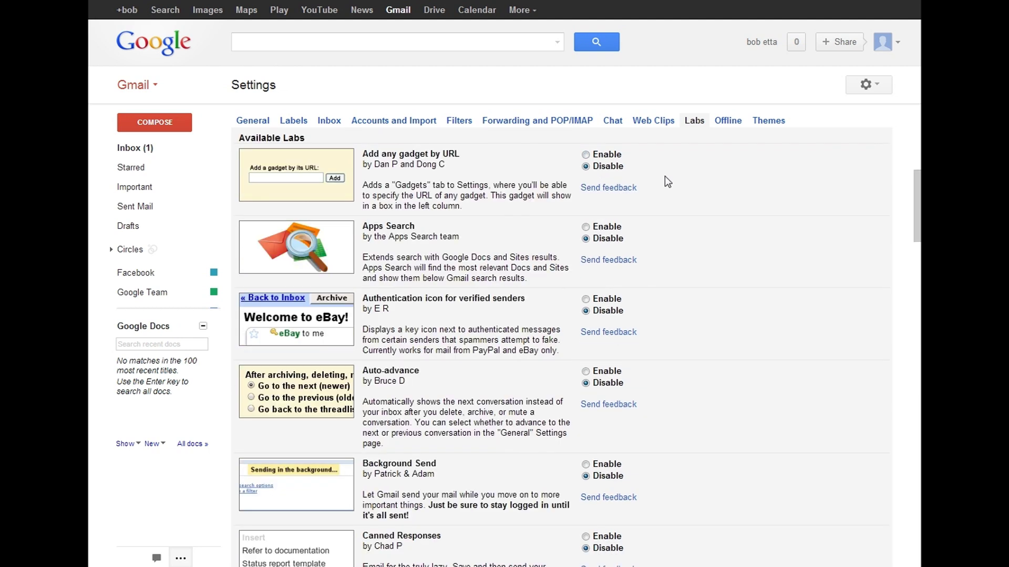
pyautogui.scroll(2, 308, 243)
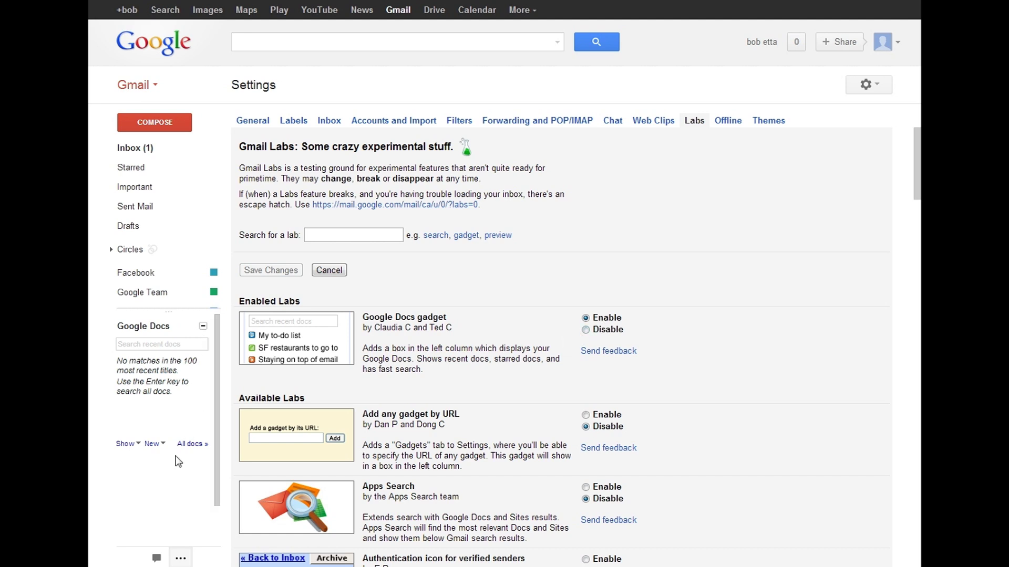
pyautogui.click(203, 326)
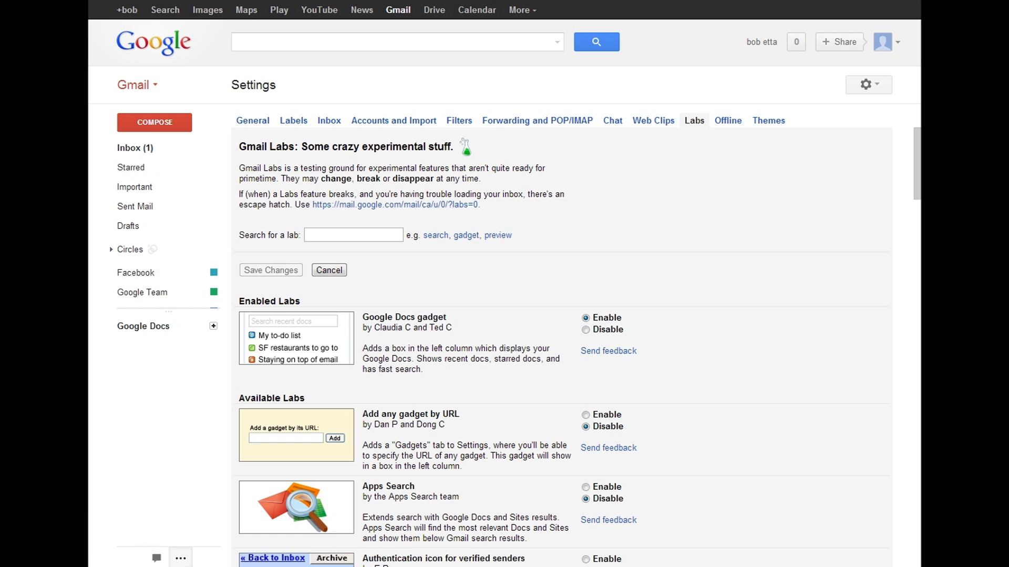
pyautogui.click(183, 559)
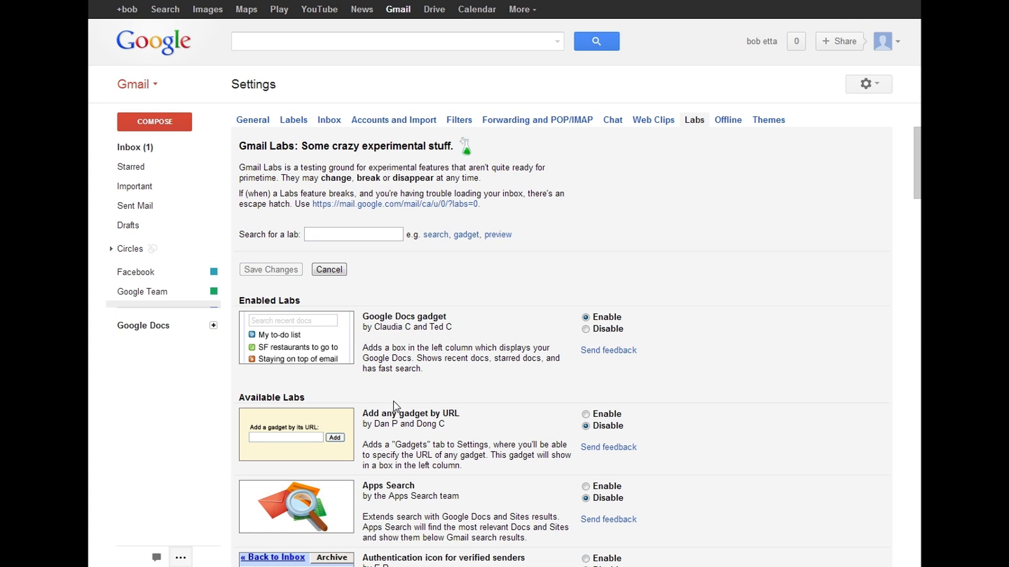
pyautogui.click(213, 327)
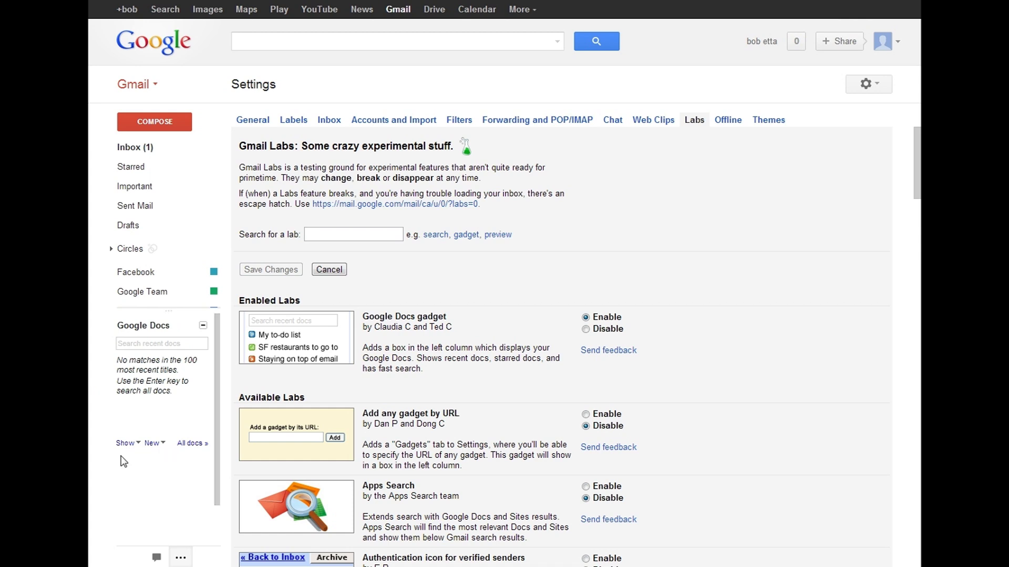
pyautogui.scroll(-2, 321, 299)
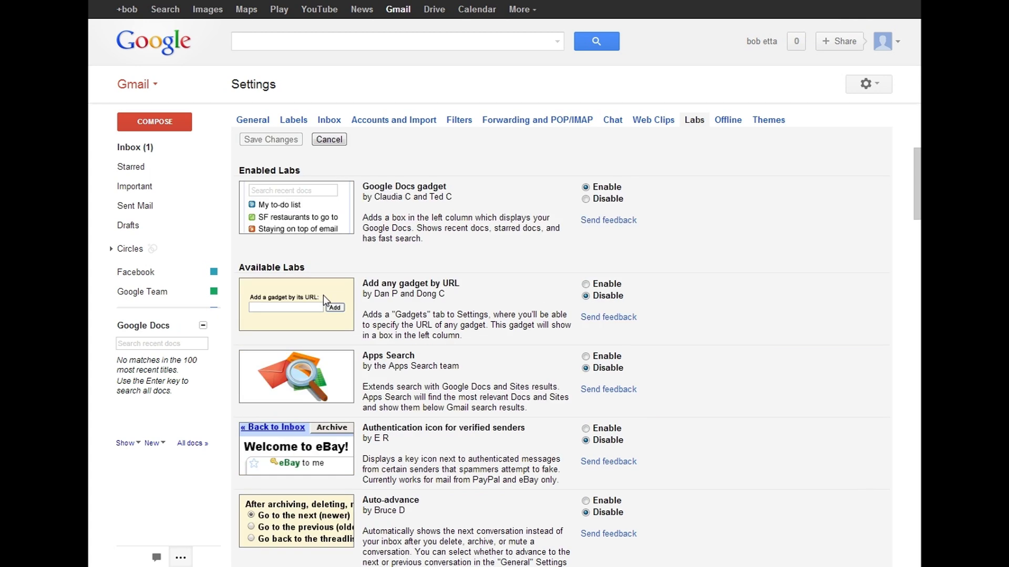
pyautogui.scroll(-3, 323, 295)
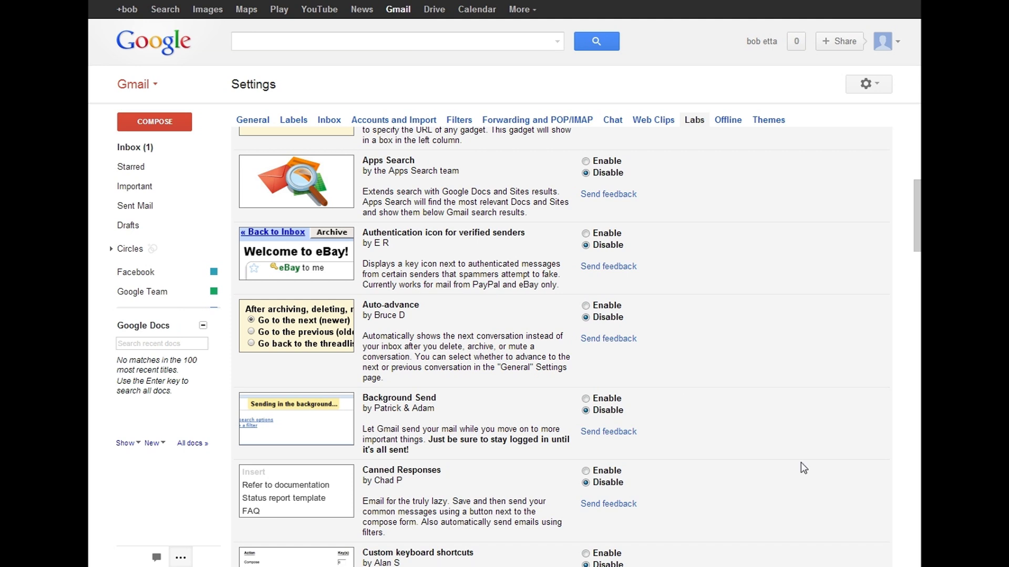
pyautogui.scroll(-7, 804, 468)
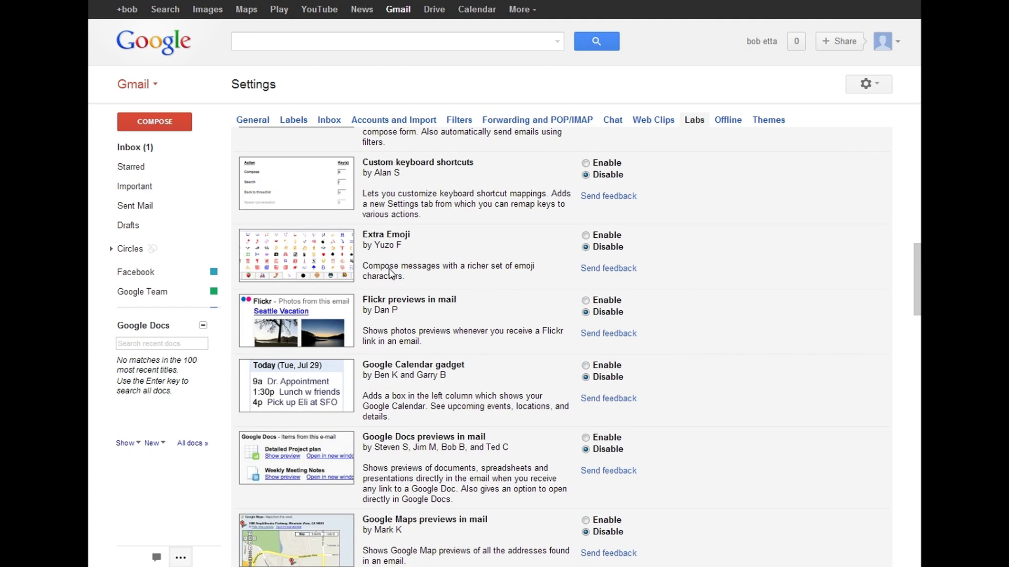
pyautogui.scroll(6, 561, 347)
pyautogui.scroll(5, 375, 270)
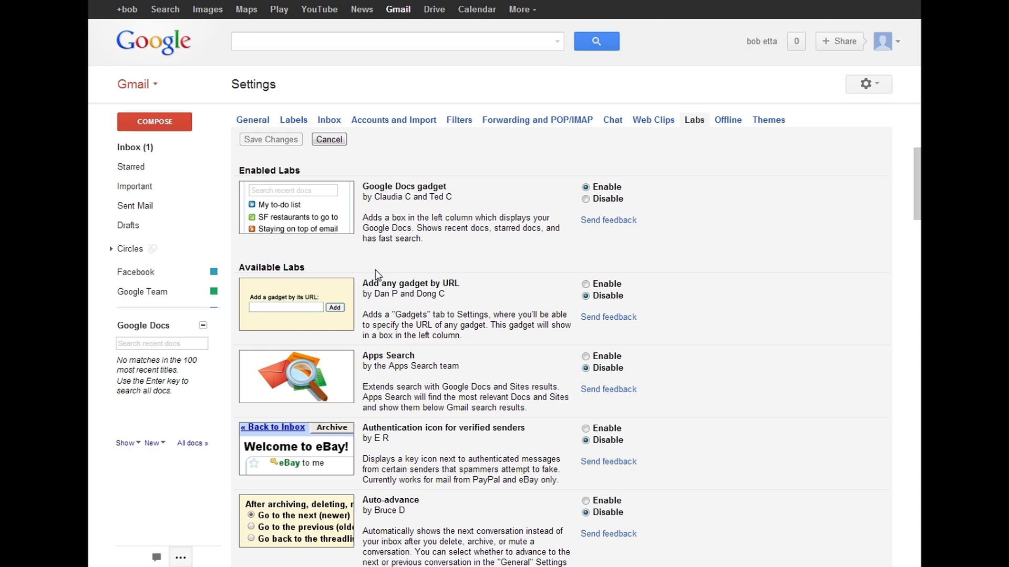
pyautogui.scroll(3, 375, 269)
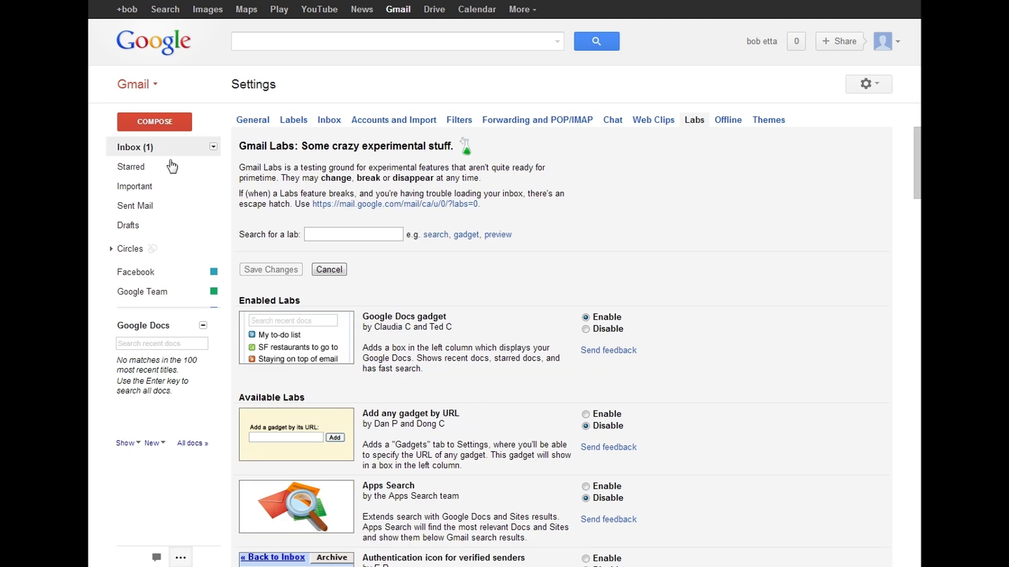
pyautogui.moveTo(165, 160)
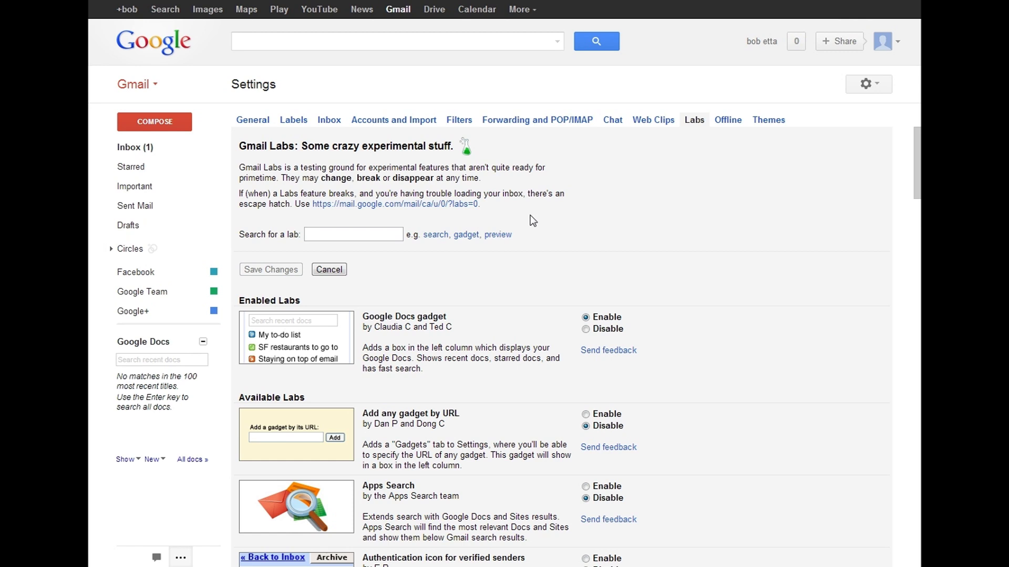
pyautogui.moveTo(132, 224)
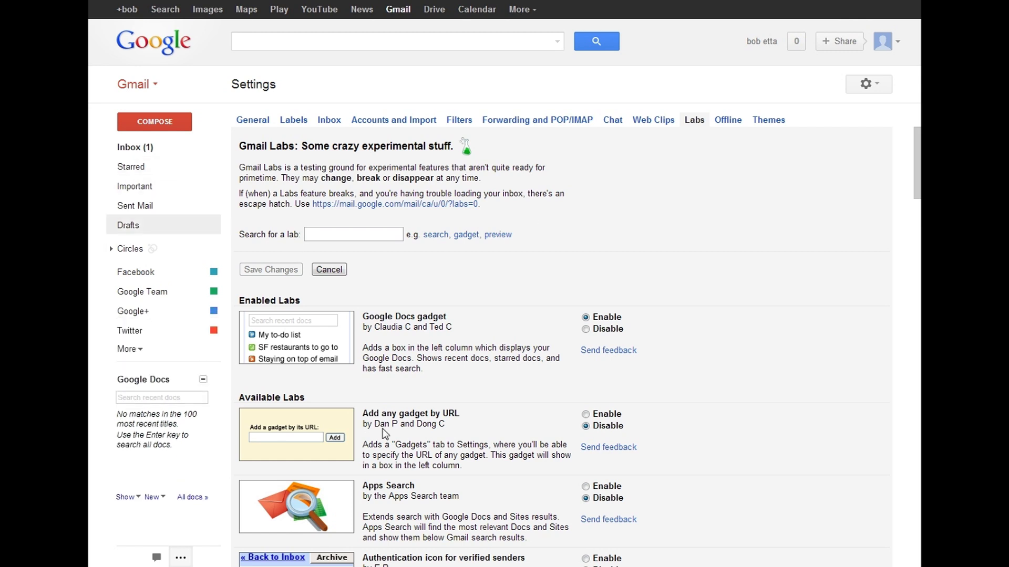